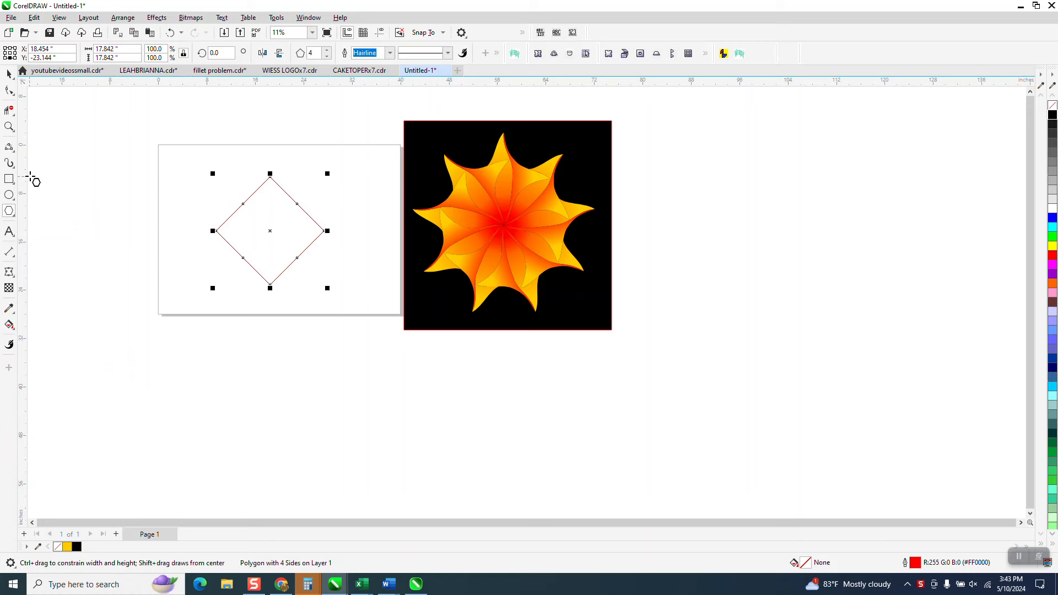
- Convert the diamond polygon's straight sides to curves, using its upper-right side nodes and top node
left_click(8, 127)
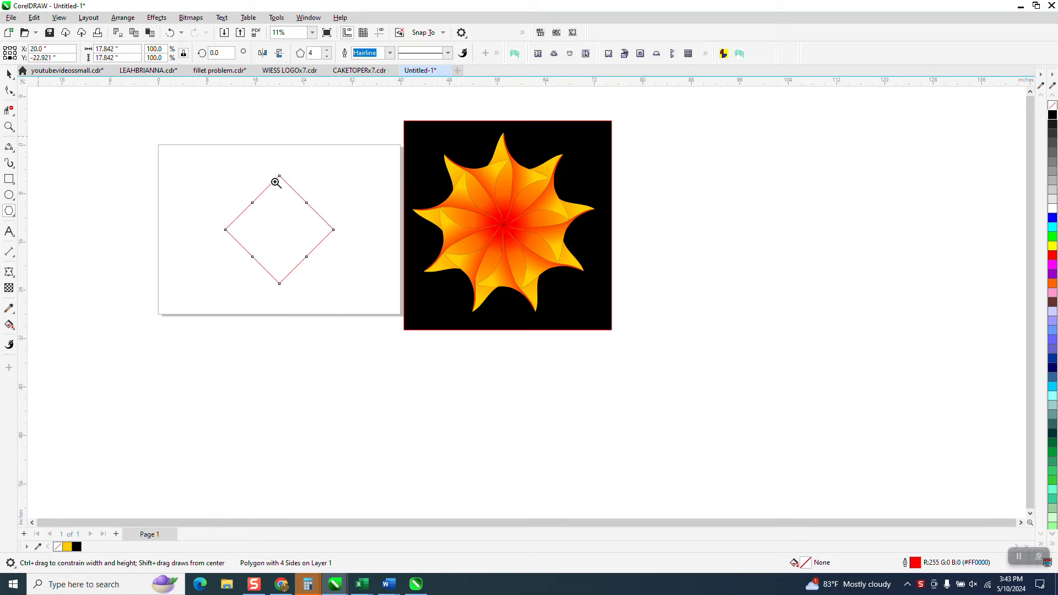
left_click_drag(198, 163, 426, 314)
left_click(9, 89)
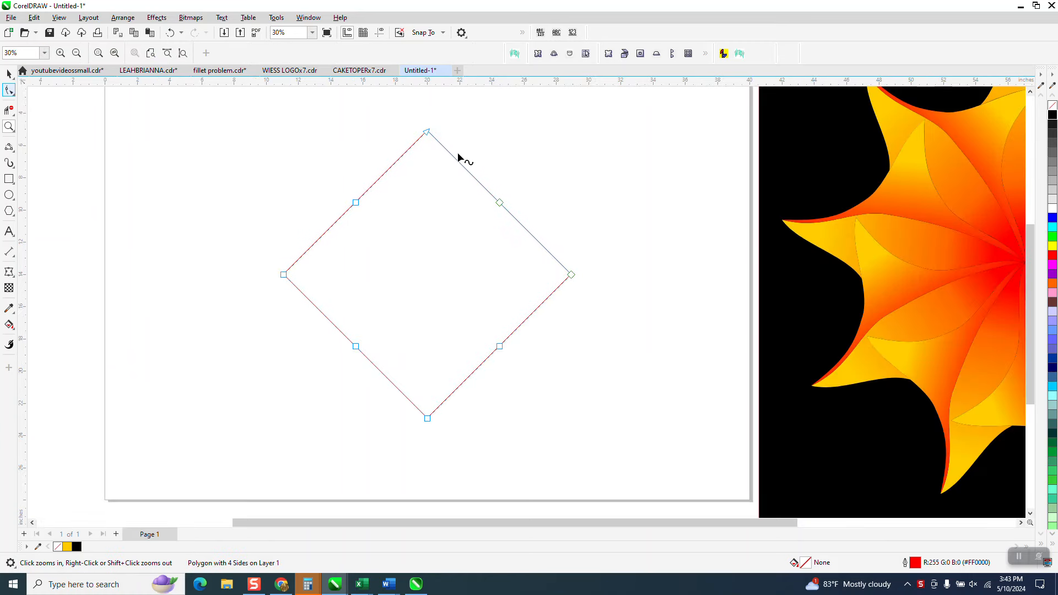
left_click_drag(421, 123, 593, 318)
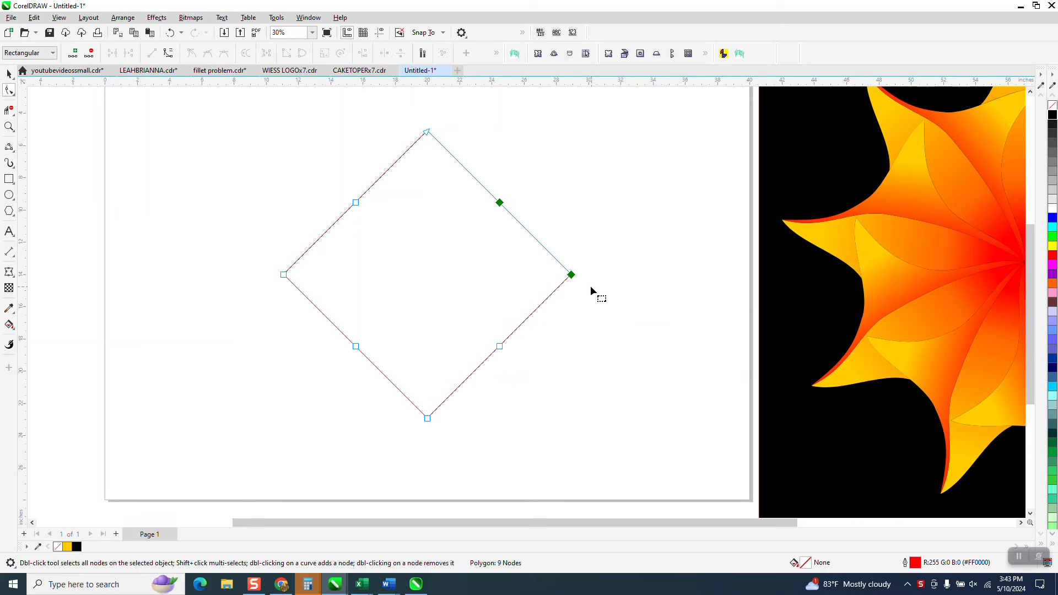
right_click(570, 275)
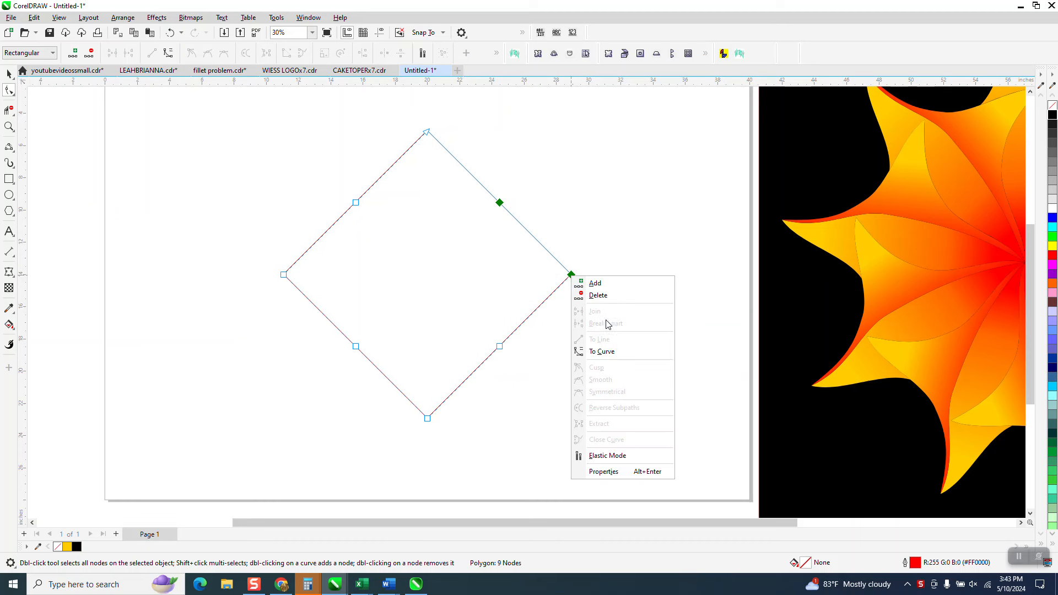
left_click(606, 350)
left_click_drag(403, 112, 456, 173)
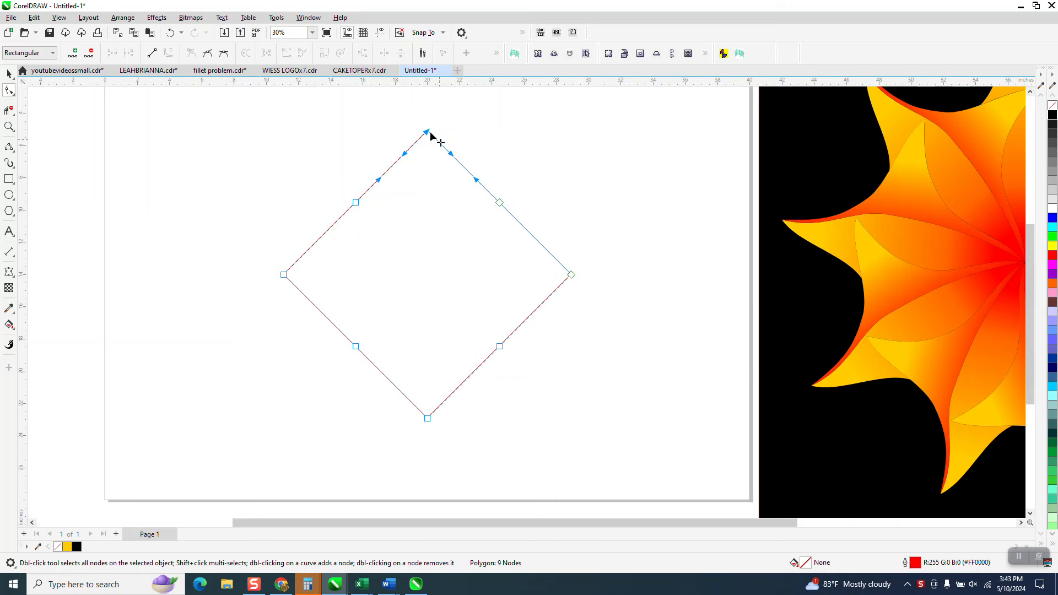
right_click(427, 132)
left_click(549, 210)
- Pull the diamond's side midpoints inward and spread the top node's handles to shape a four-armed star with rounded tips
left_click_drag(499, 205, 462, 235)
left_click_drag(451, 154, 463, 144)
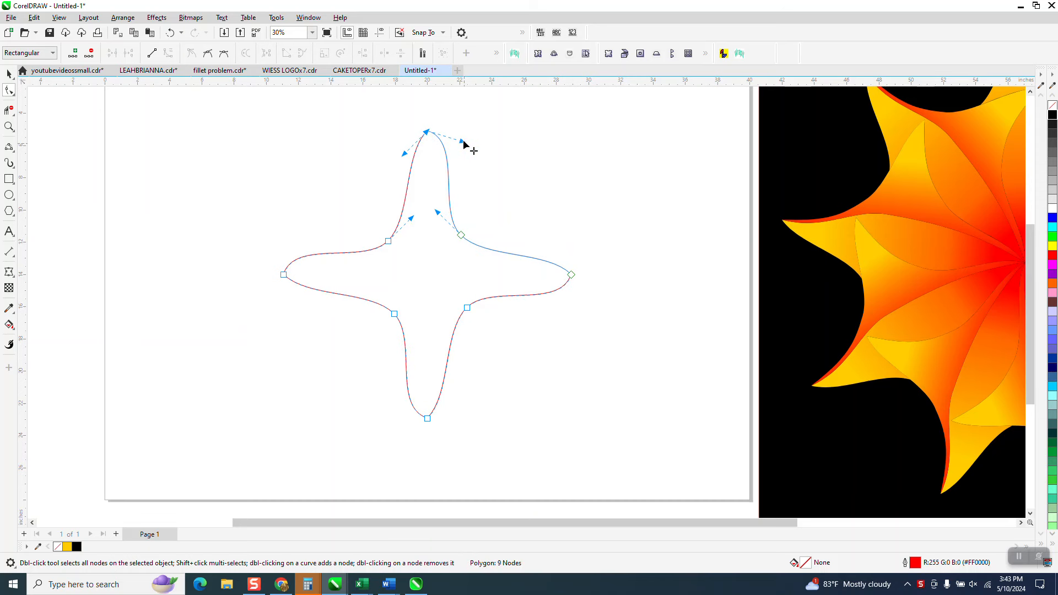
left_click_drag(401, 154, 388, 136)
- Angle the top node's handles downward to sharpen the star's tips and move the inner corner node slightly toward the center
scroll(388, 241, "down", 1)
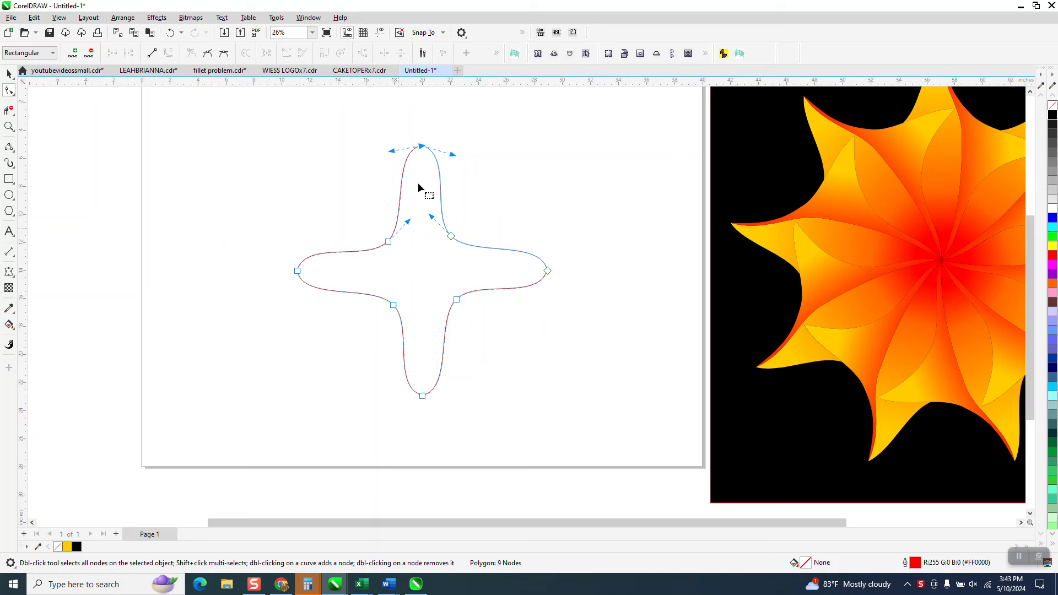
left_click_drag(453, 156, 439, 179)
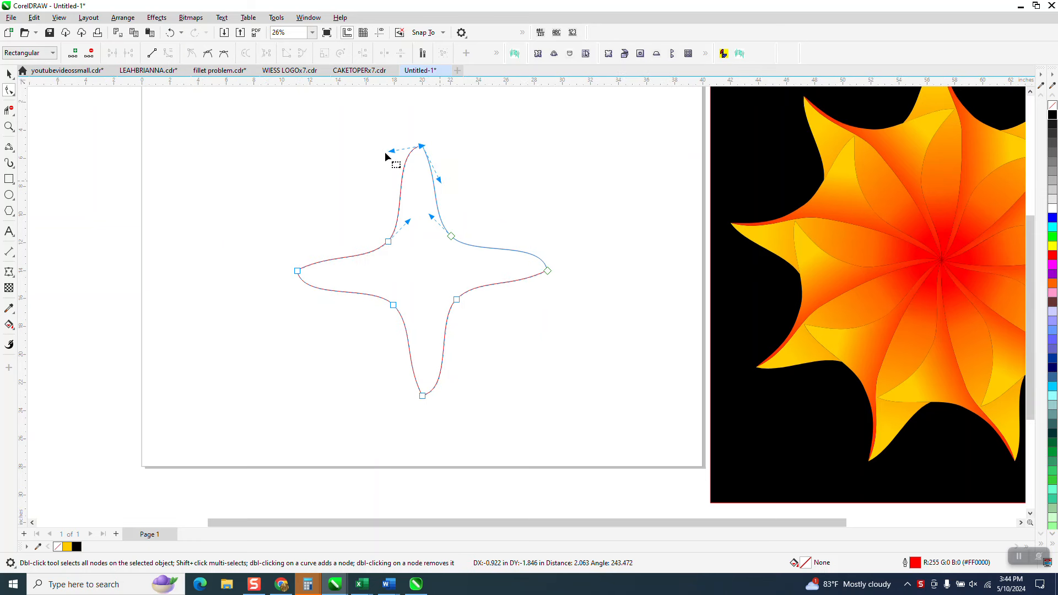
left_click_drag(390, 151, 401, 170)
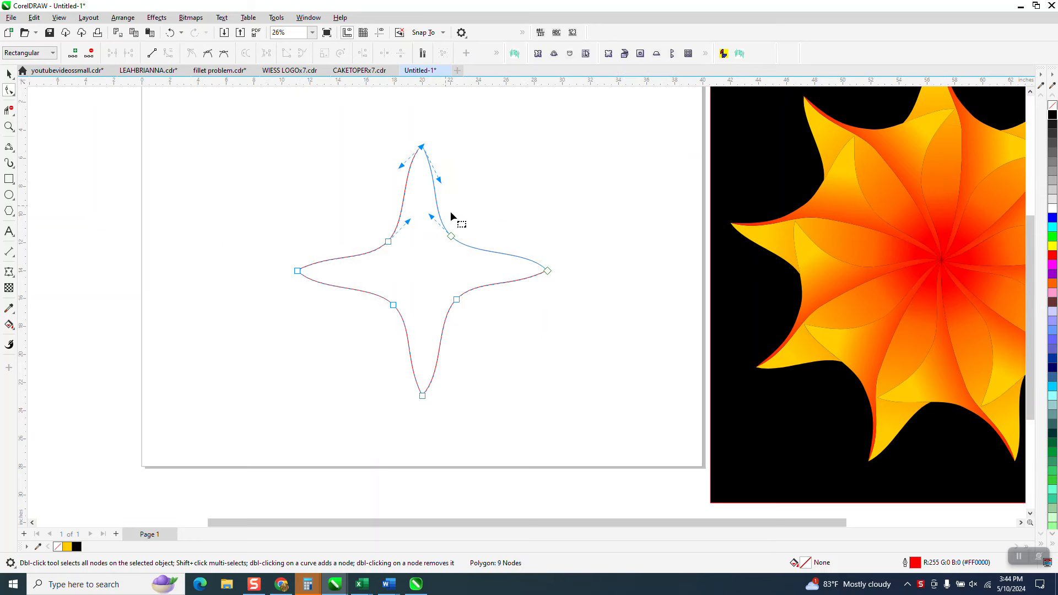
mouse_move(453, 235)
left_mouse_down()
mouse_move(466, 231)
mouse_move(454, 244)
left_mouse_up()
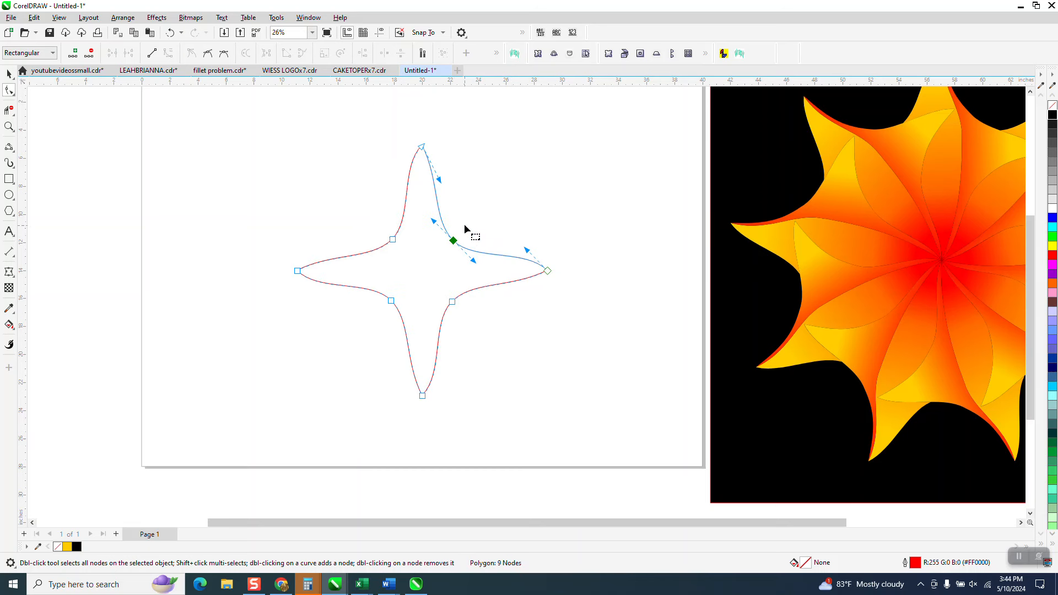
left_click(547, 270)
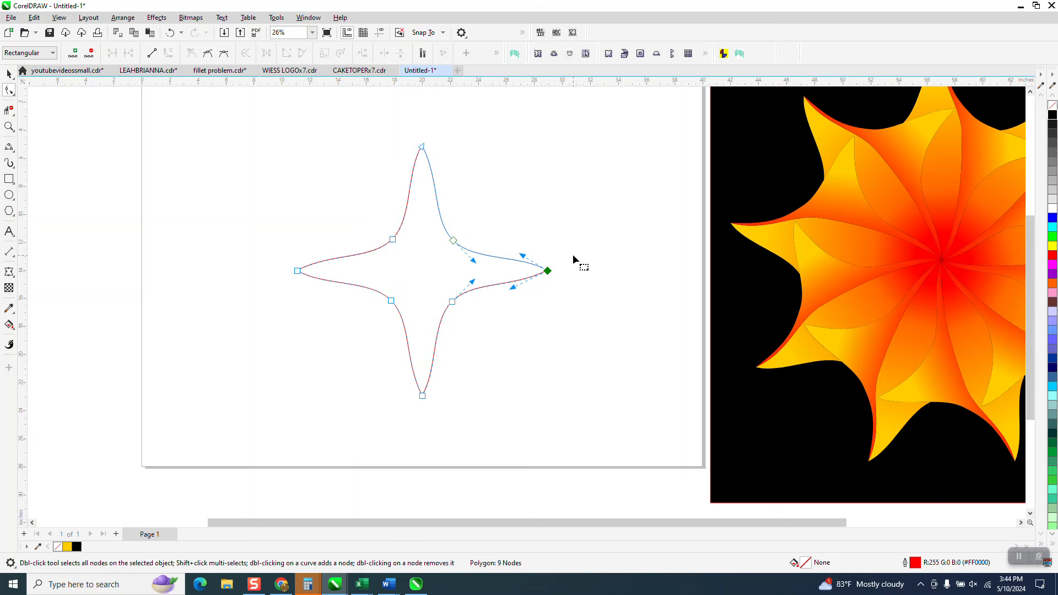
- Rotate a copy of the star counterclockwise about its bottom tip and set the copy's rotation angle to 40 degrees
left_click(8, 73)
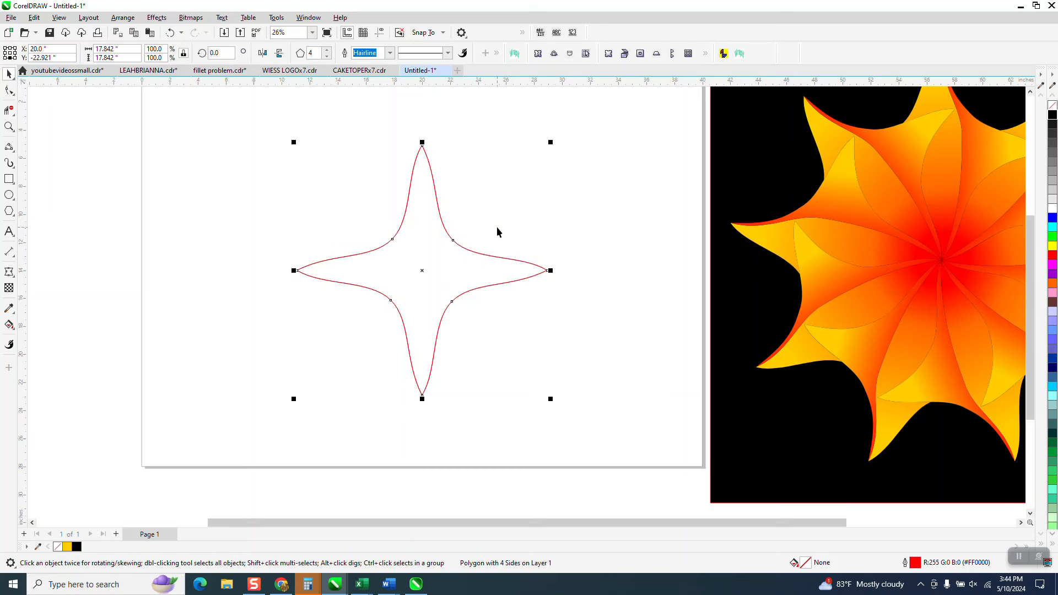
left_click(420, 269)
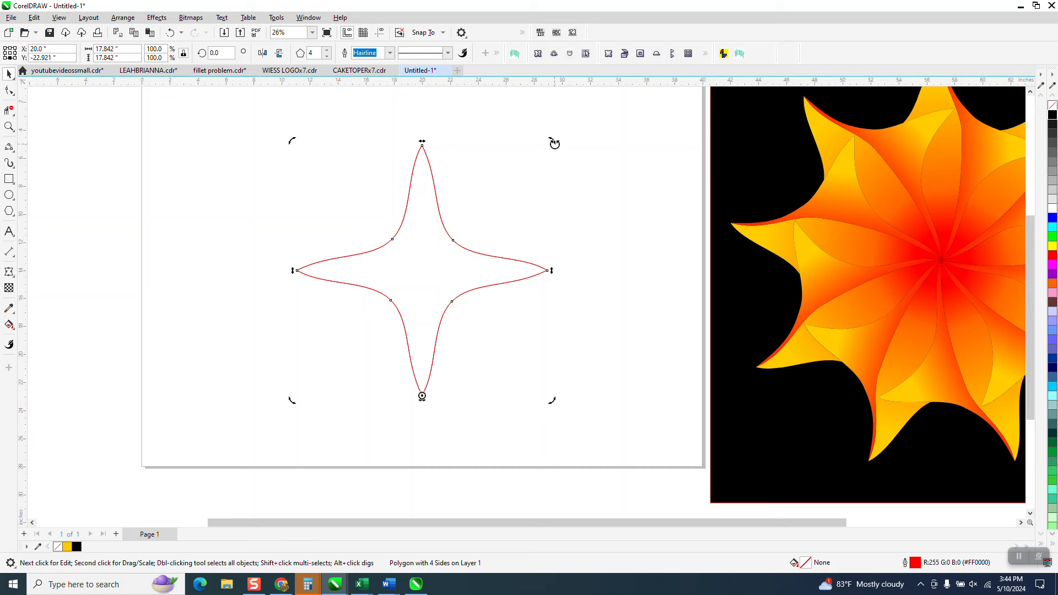
left_click_drag(555, 140, 374, 195)
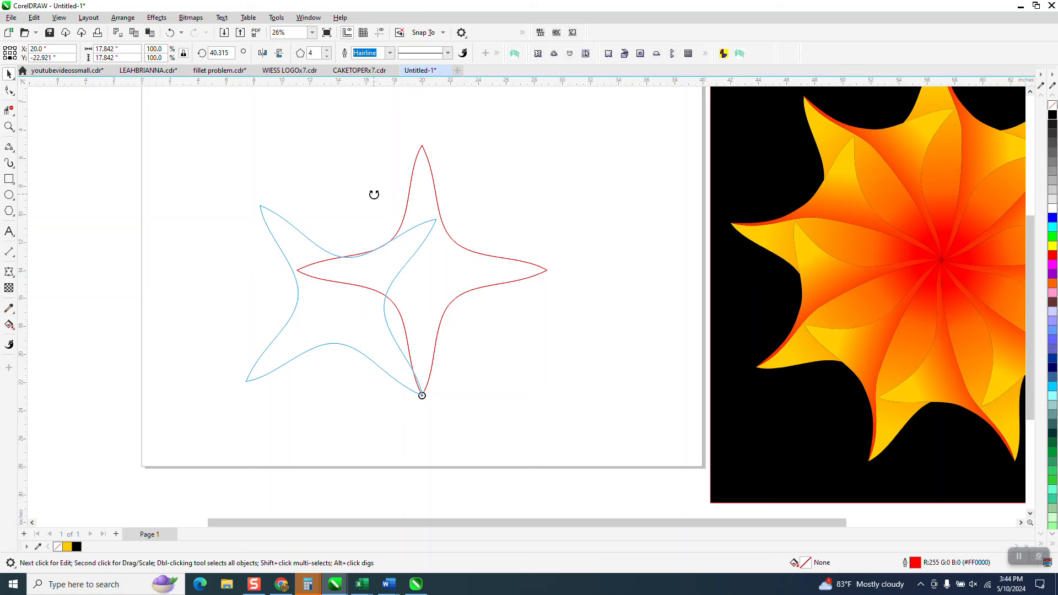
left_click_drag(374, 194, 374, 195)
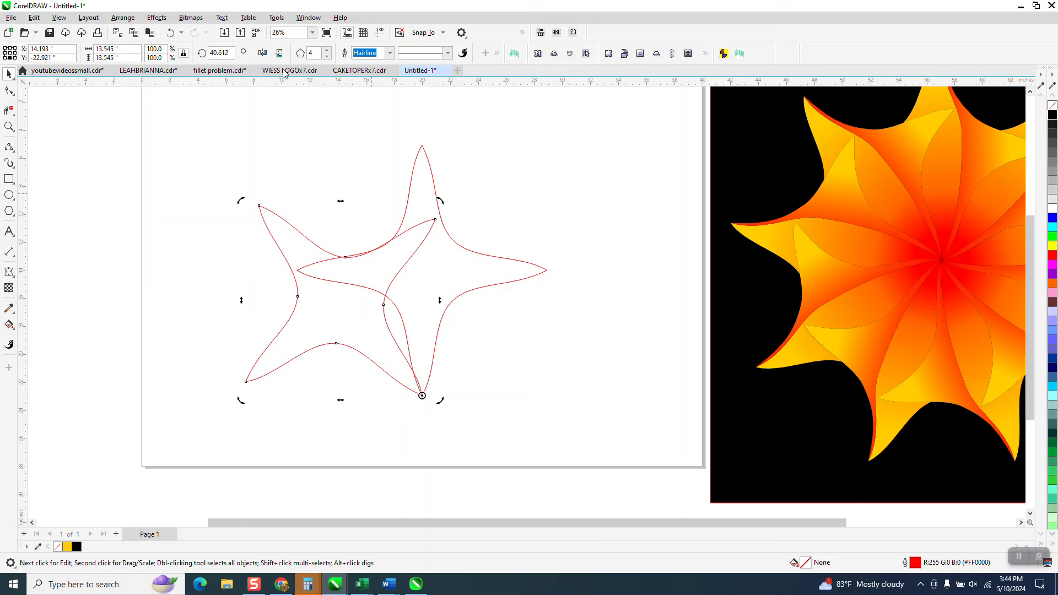
left_click_drag(233, 53, 175, 54)
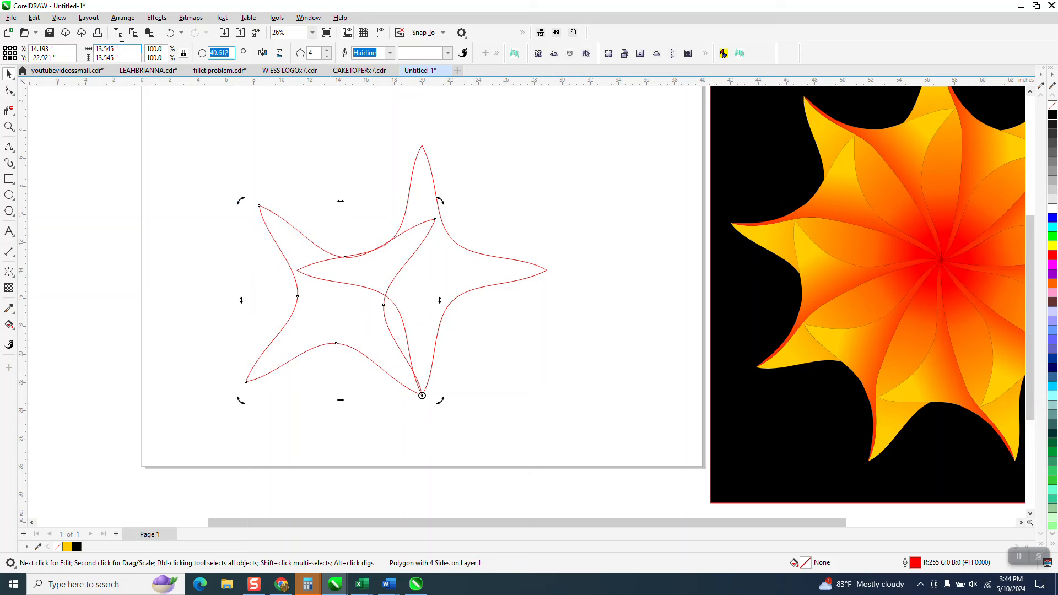
type("40")
key("Return")
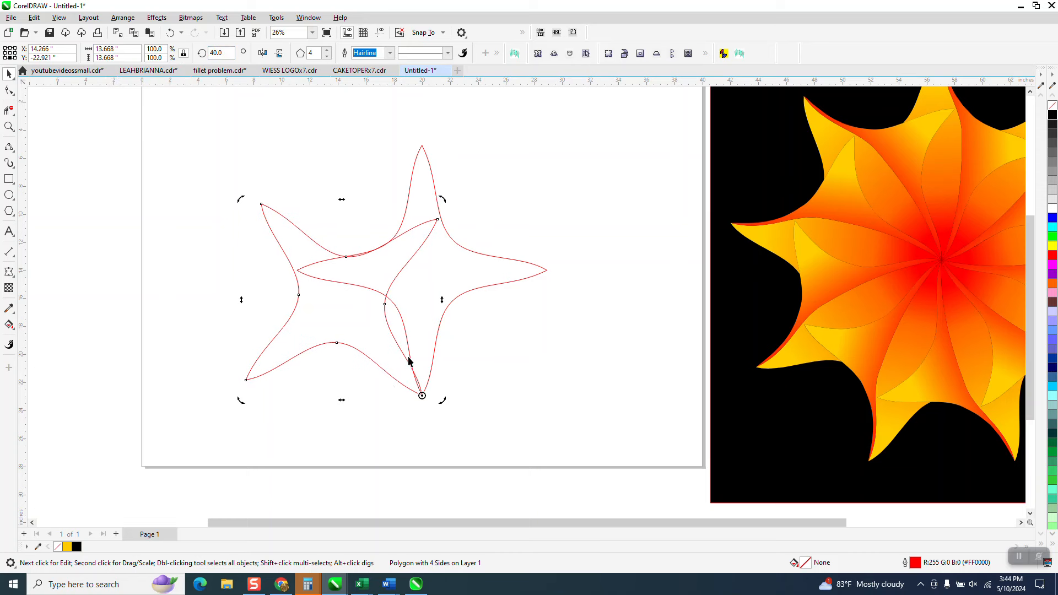
- Delete the rotated star's short segment between its crossing with the upright star and their shared bottom tip
left_click(8, 127)
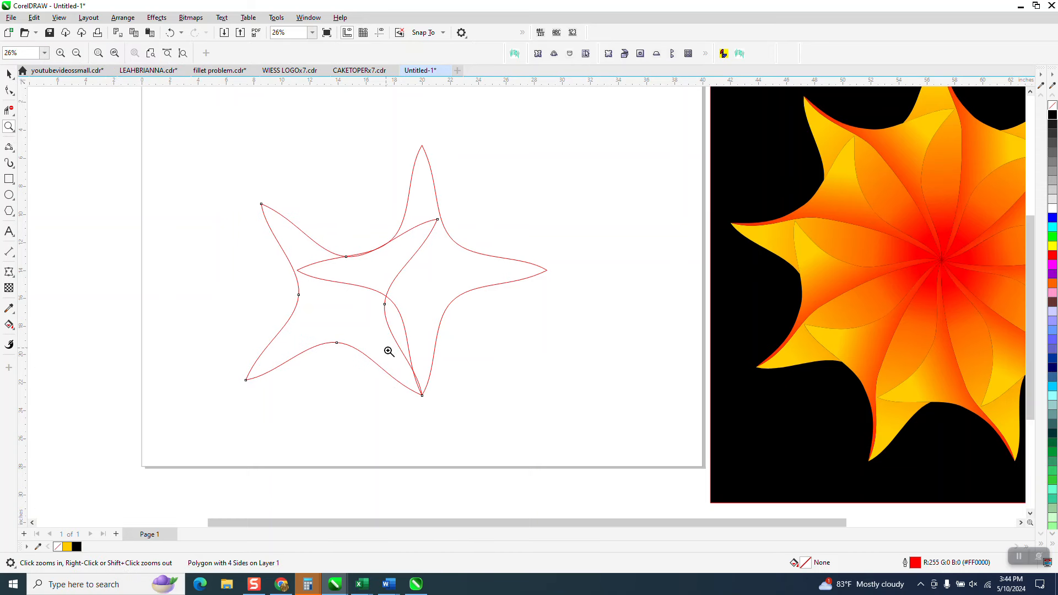
left_click_drag(390, 352, 482, 423)
left_click(8, 110)
left_click(417, 248)
scroll(448, 269, "down", 5)
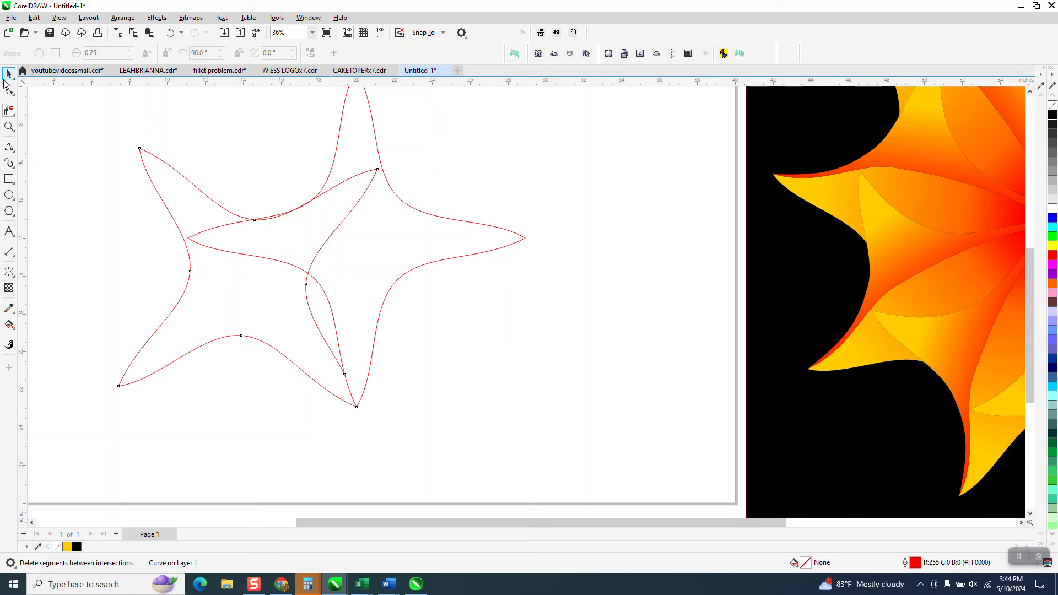
- Move the rotated star's upper-right tip node slightly down and inward, away from the upright star's edge
left_click(379, 171)
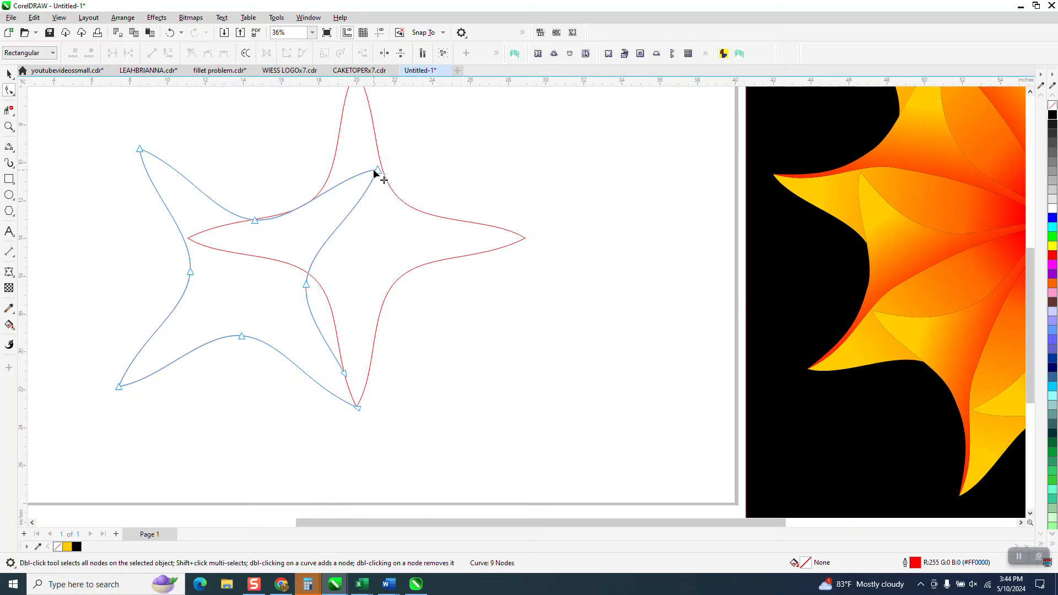
left_click_drag(376, 171, 368, 177)
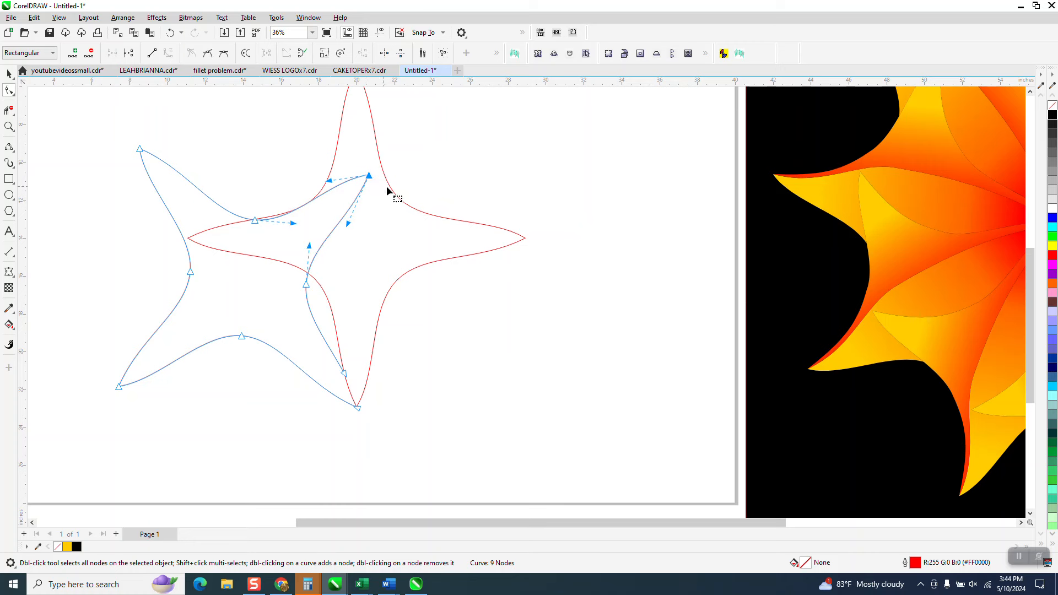
left_click(9, 73)
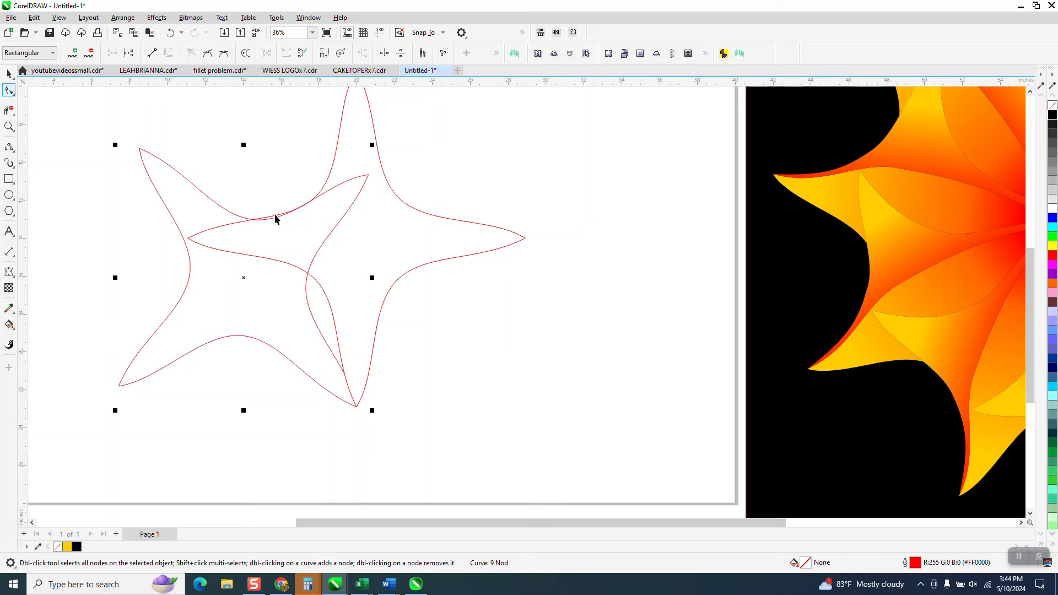
- Smart-fill the upright star's region outside the rotated copy with yellow and move the filled shape right of the outlines
left_click(10, 344)
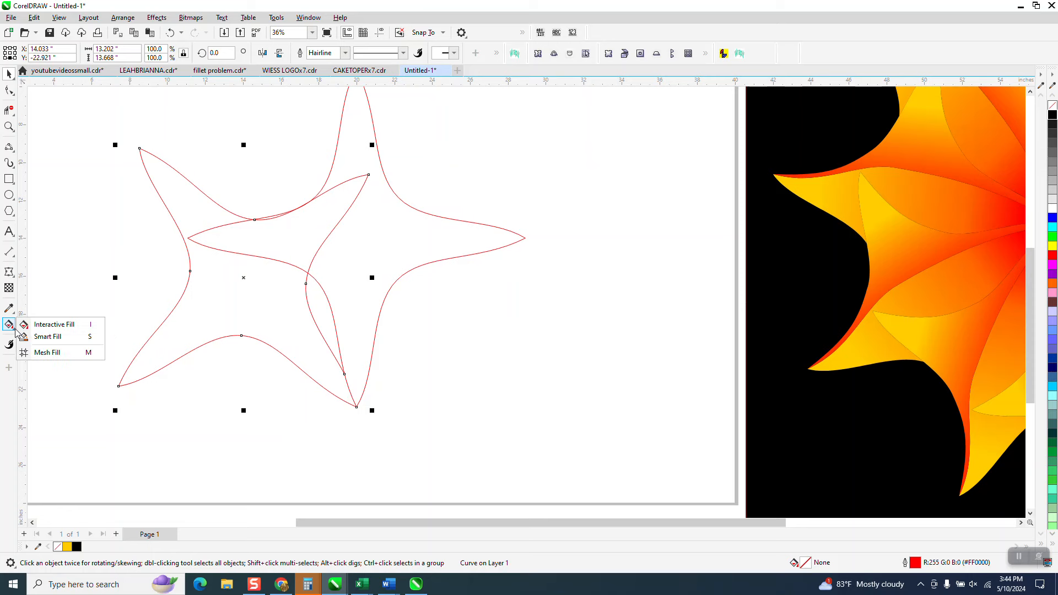
left_click(49, 333)
left_click(308, 266)
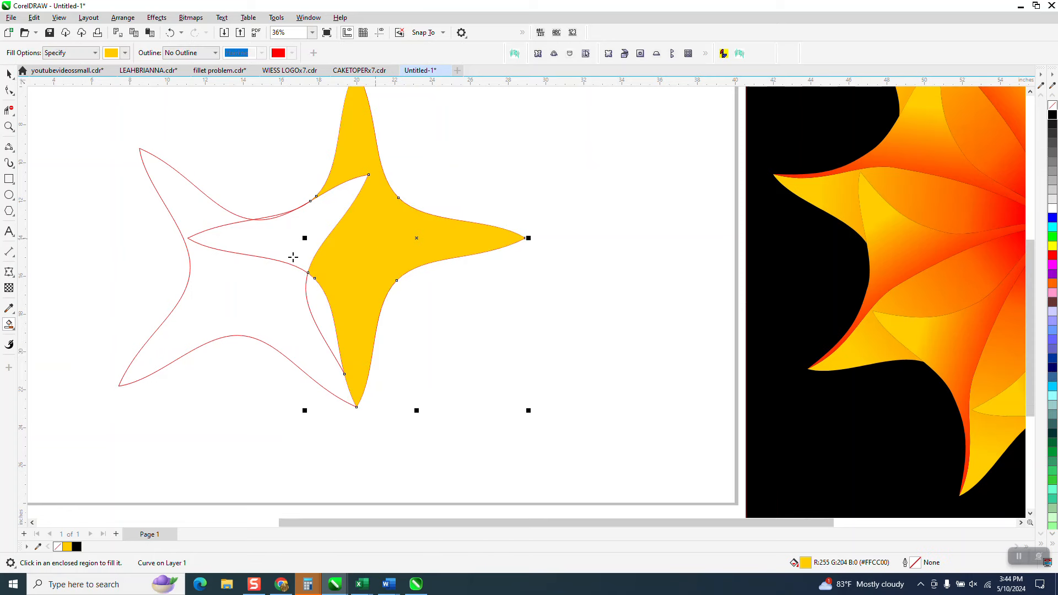
scroll(306, 259, "down", 2)
key("Right")
key("Right")
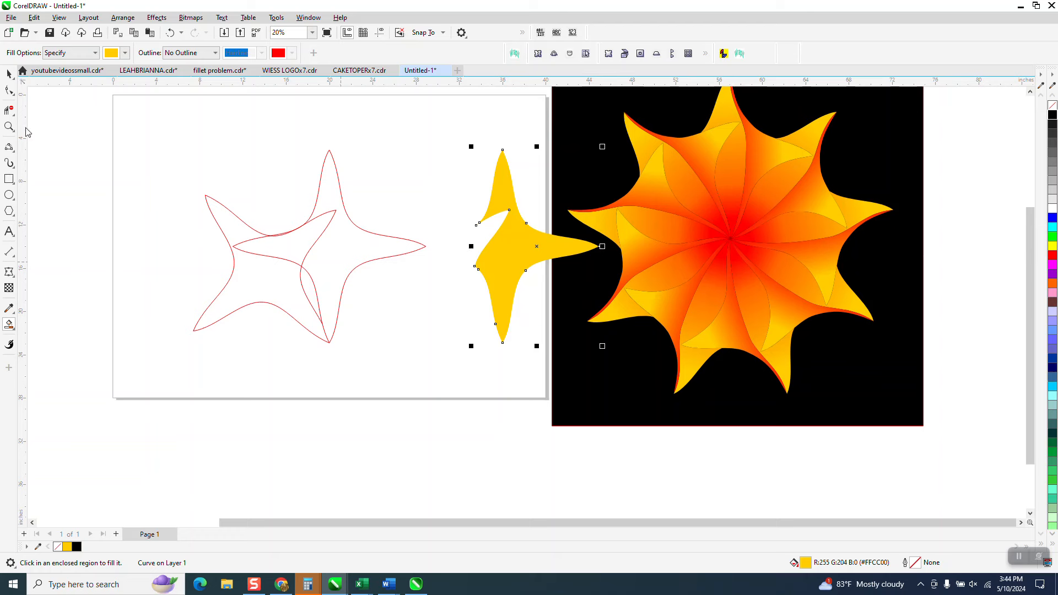
- Delete the two overlapping red star outlines, keeping the yellow shape
left_click(9, 74)
left_click_drag(125, 137, 468, 380)
key("Delete")
- Move the yellow shape back left on the page, remove its fill and give it a black outline
left_click(521, 273)
key("Left")
key("Left")
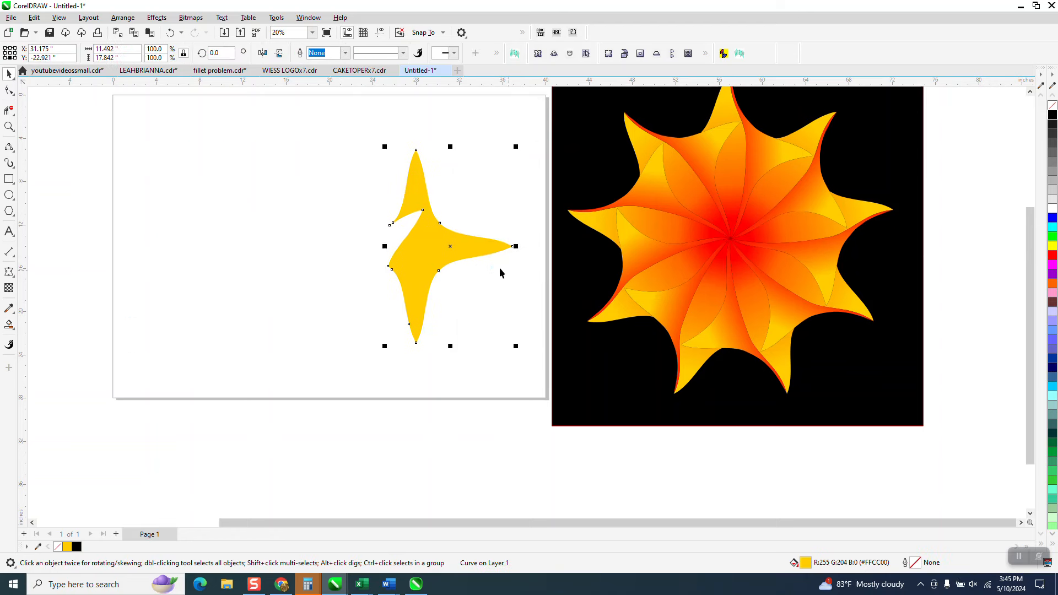
left_click(1051, 104)
right_click(1052, 114)
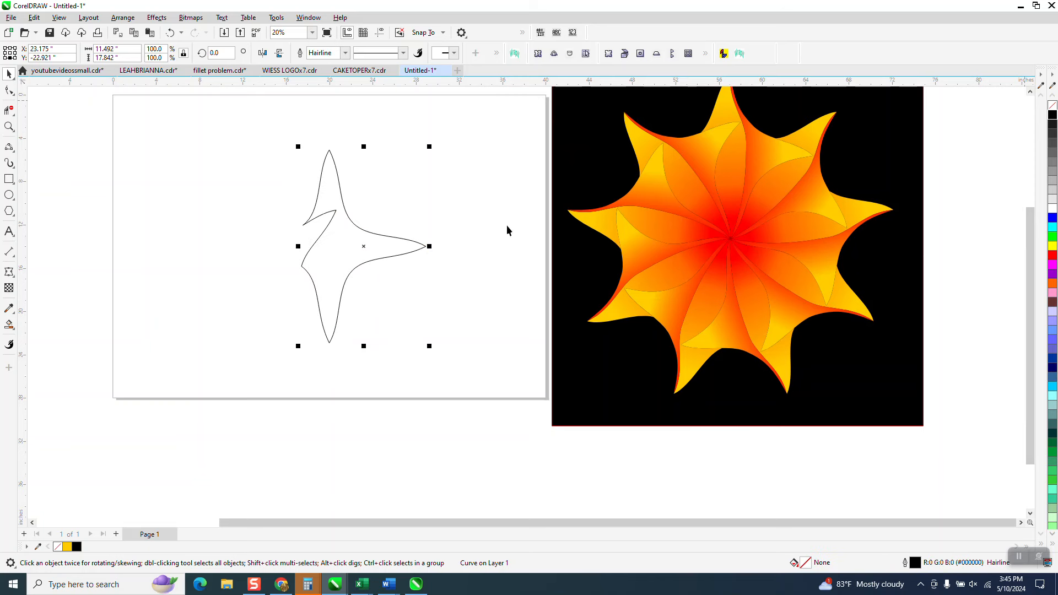
- Draw a 3-point curve from the shape's bottom tip to its top tip, bowed slightly to the right
left_click(12, 151)
left_click(52, 220)
left_click_drag(329, 343, 329, 151)
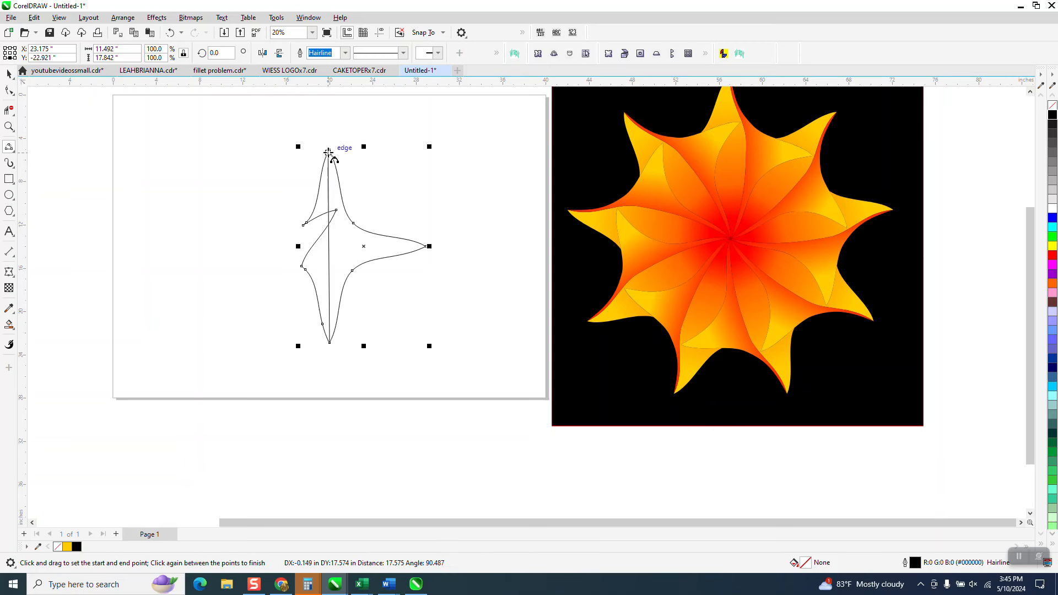
left_click(341, 224)
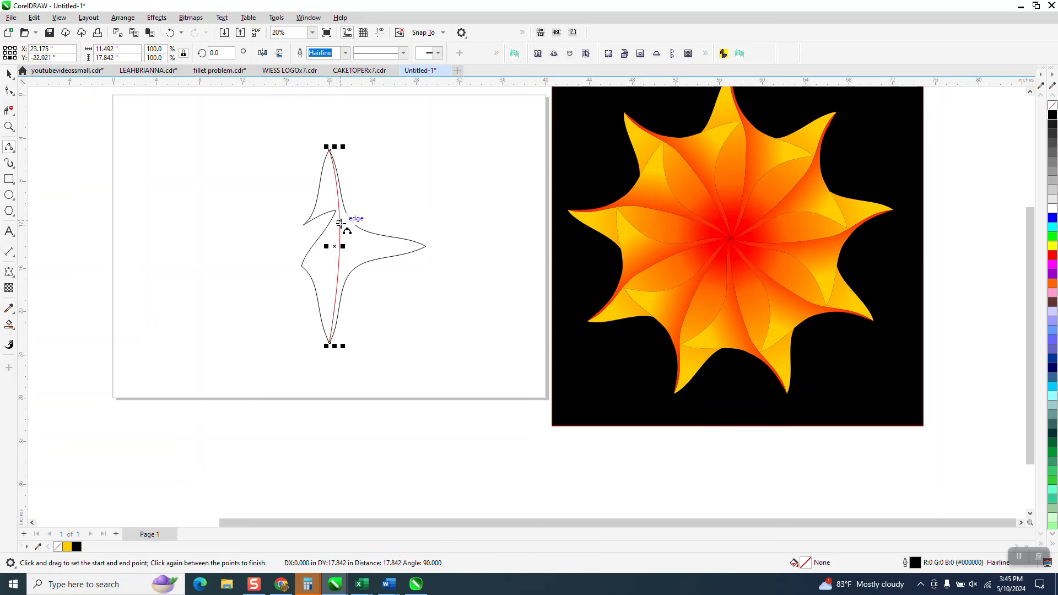
- Adjust the new curve's end handles so it leaves the top tip more steeply and passes just right of the inner notch point
left_click(9, 127)
left_click(360, 226)
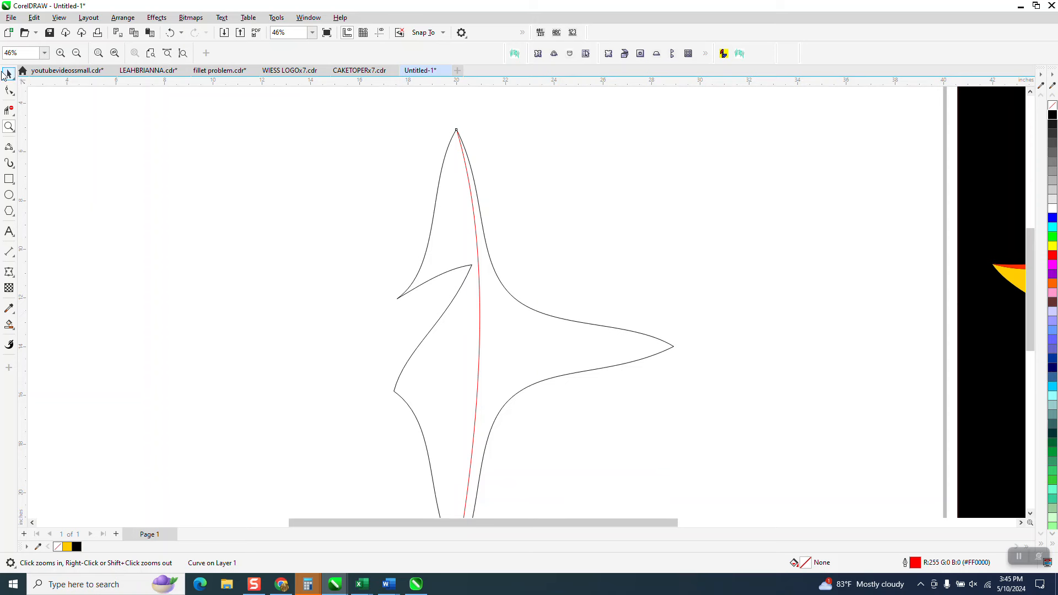
left_click(9, 89)
left_click(461, 143)
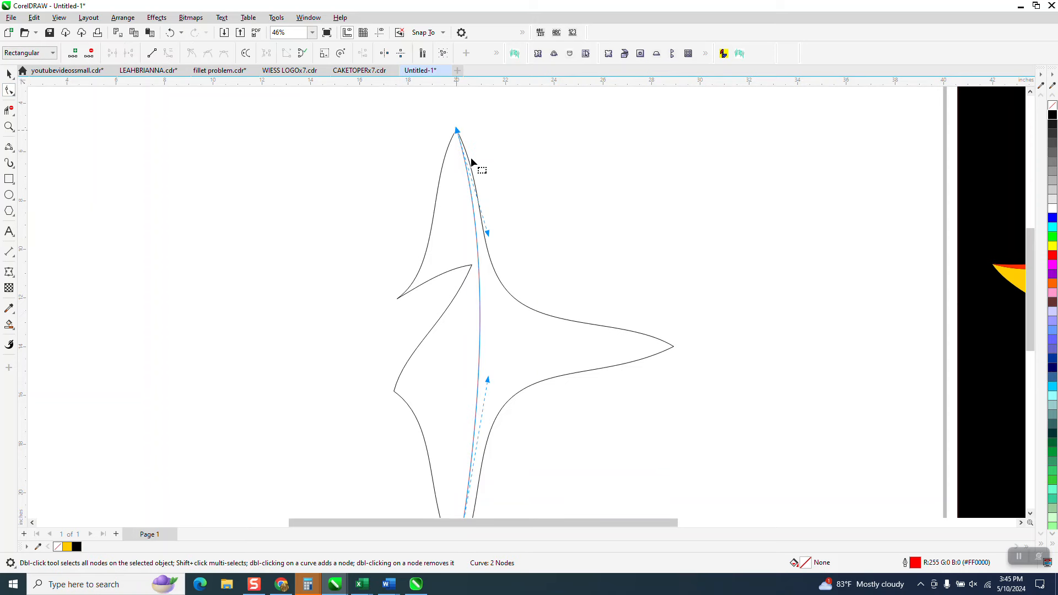
left_click_drag(487, 233, 472, 237)
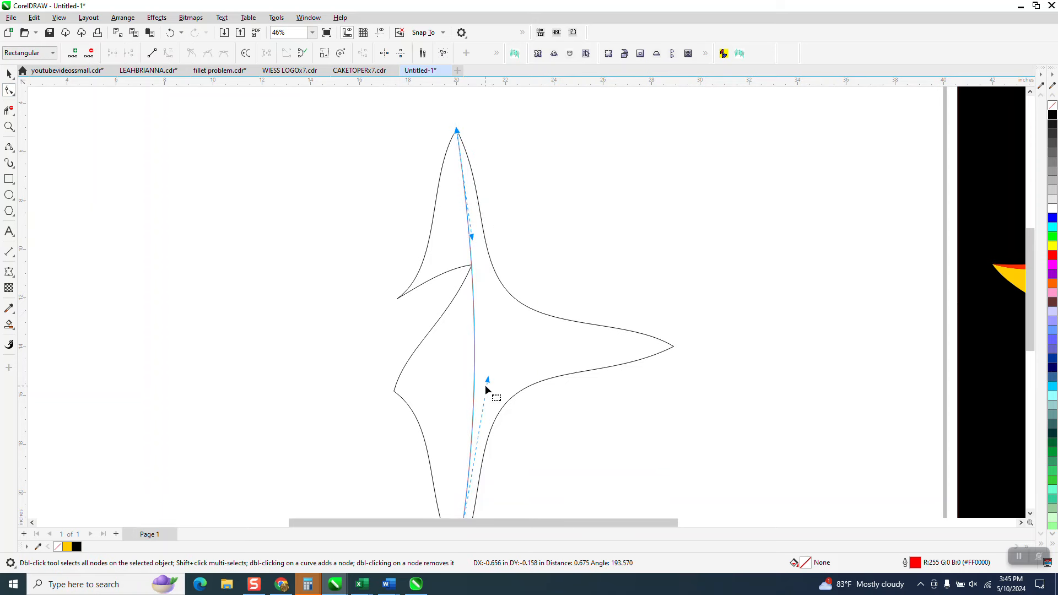
left_click_drag(487, 380, 523, 364)
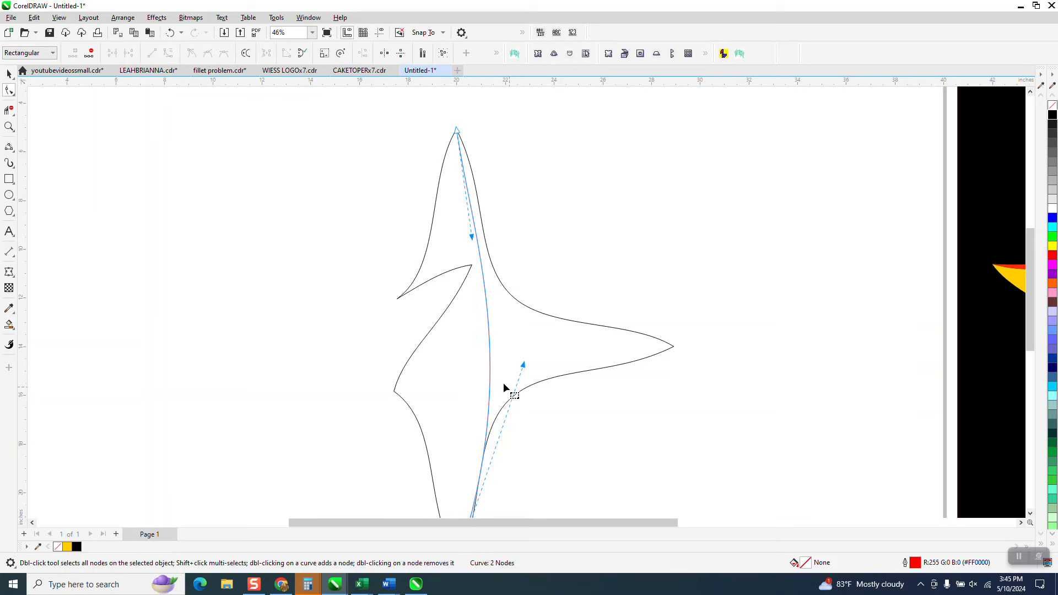
scroll(509, 390, "down", 2)
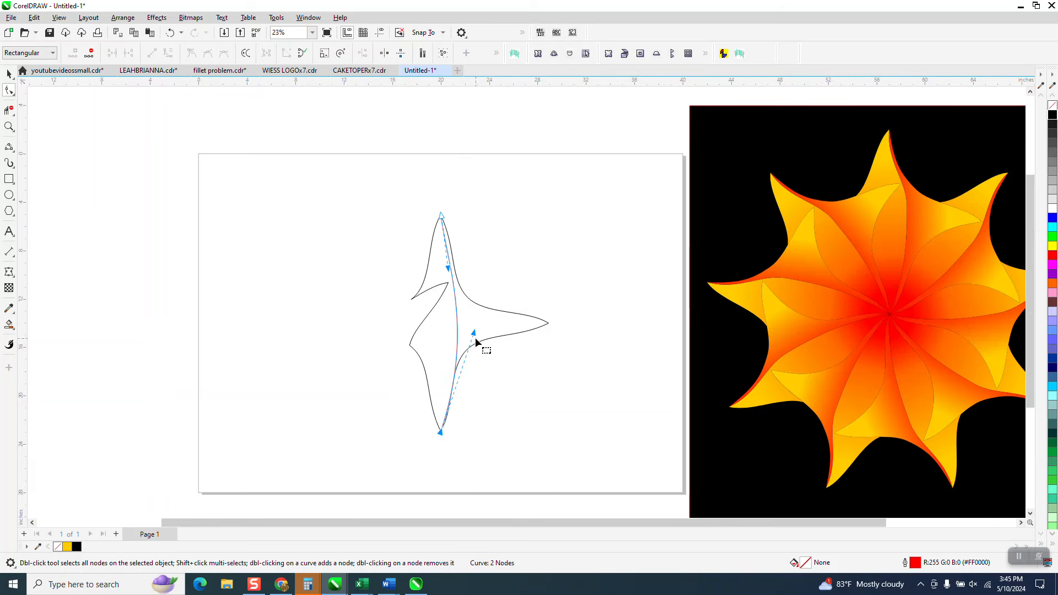
left_click_drag(475, 334, 464, 332)
left_click(482, 384)
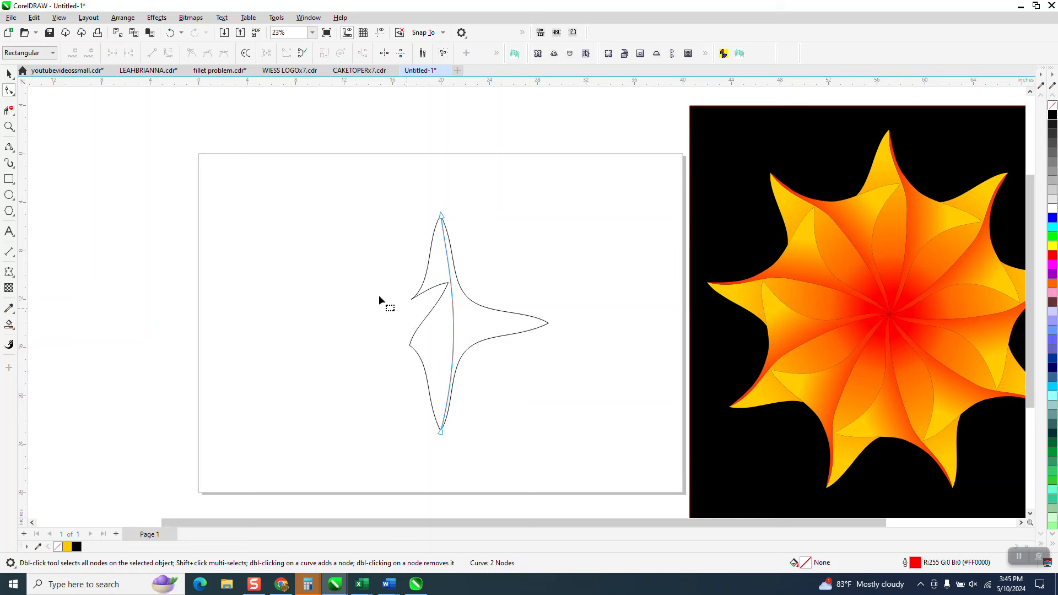
- Scale the petal shape and its inner curve down together to about 8.56 by 13.29 inches
left_click(9, 73)
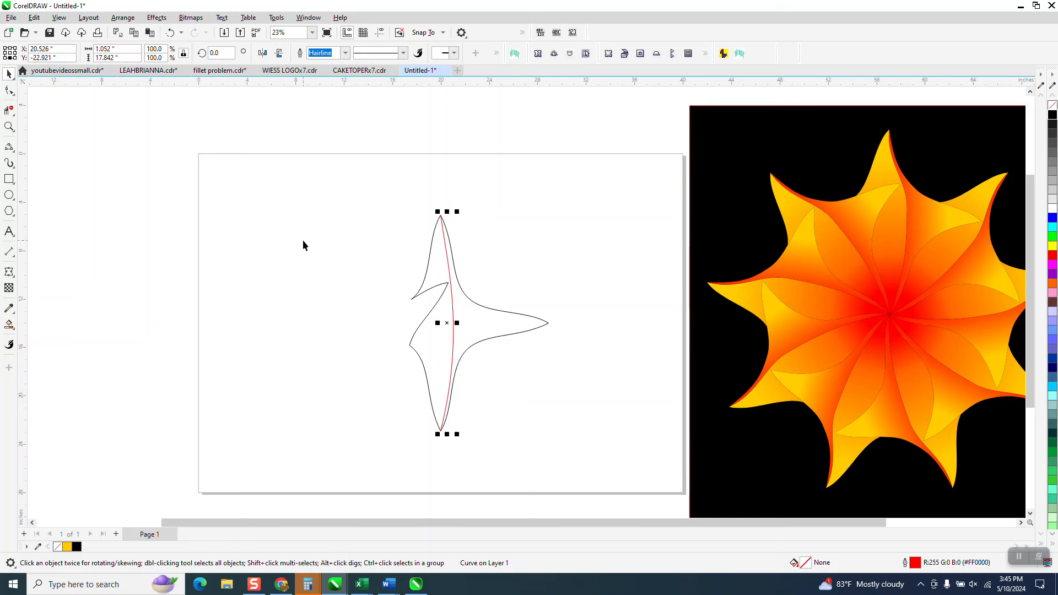
scroll(303, 239, "down", 1)
key("ctrl+a")
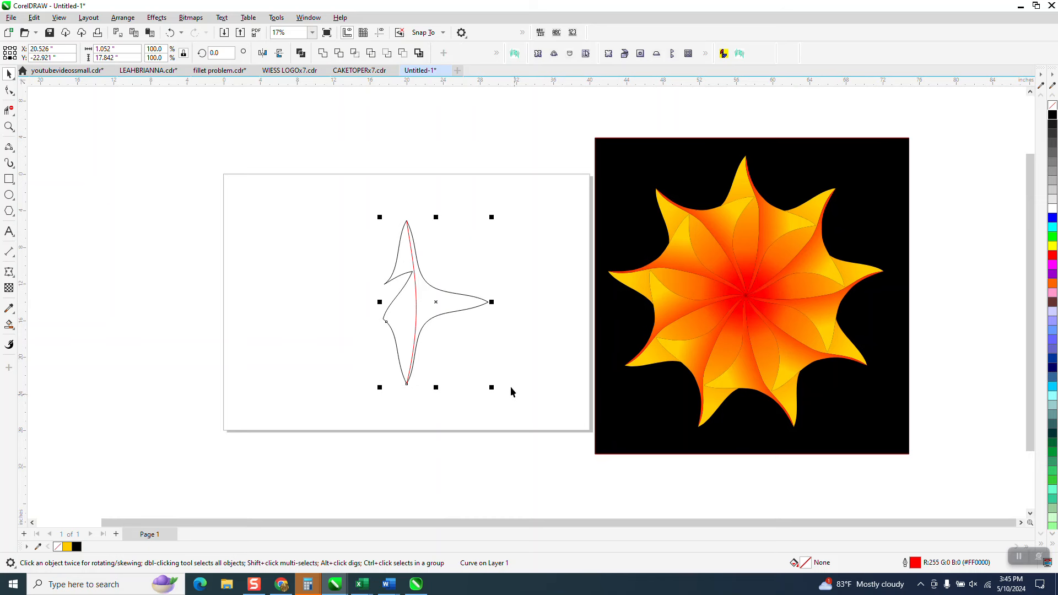
left_click_drag(493, 387, 466, 347)
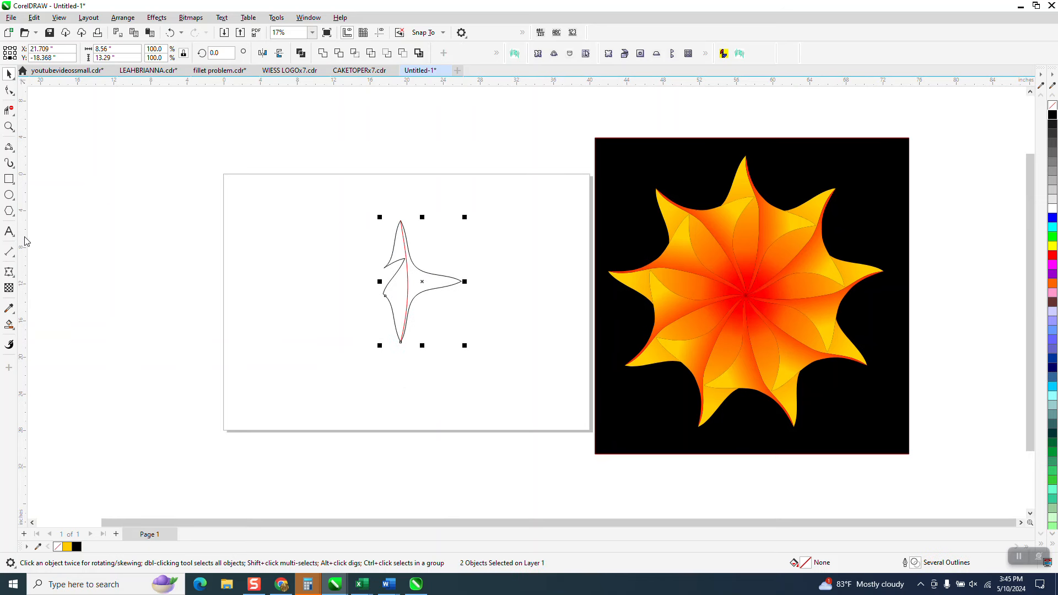
- Smart Fill the petal regions on both sides of the inner curve with yellow and remove all the outlines
left_click(9, 325)
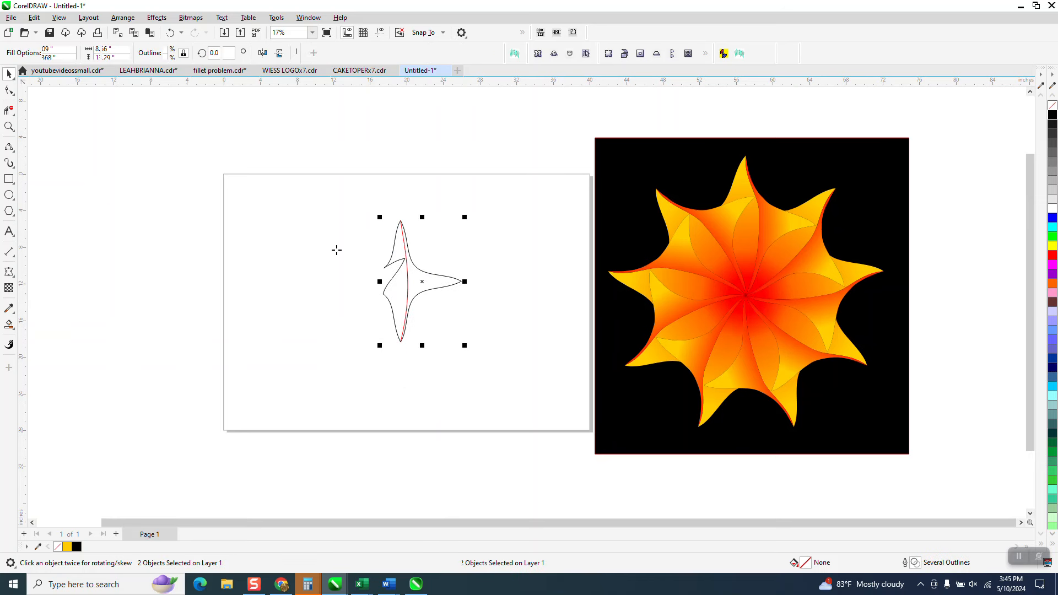
left_click(396, 252)
left_click(441, 282)
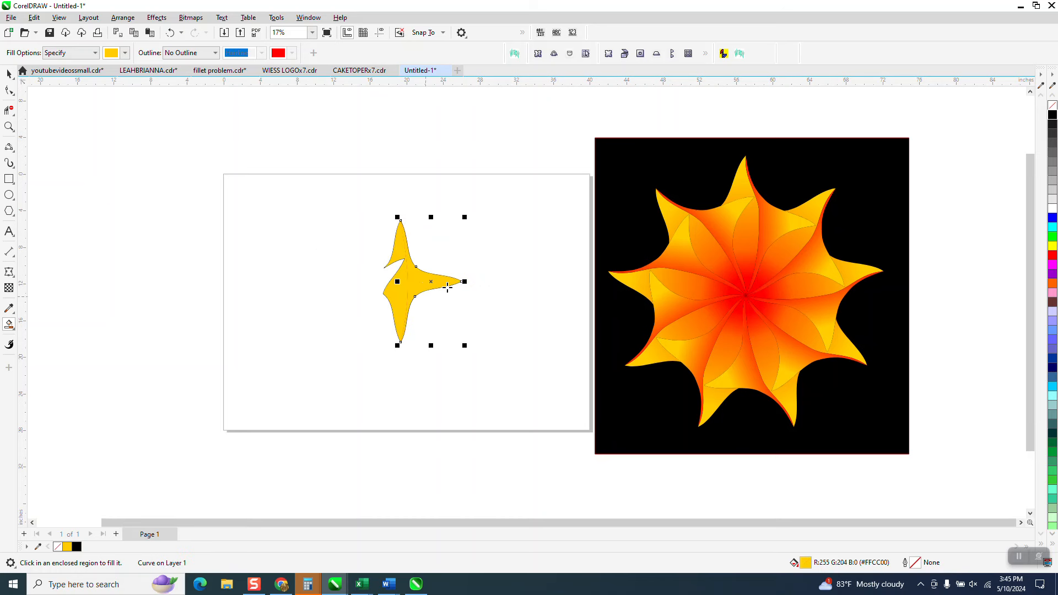
left_click(9, 73)
left_click_drag(319, 182, 492, 354)
right_click(1052, 110)
- Apply a fountain fill to the petal's left piece, running from yellow near the upper tip to red just below the bottom tip
left_click(8, 126)
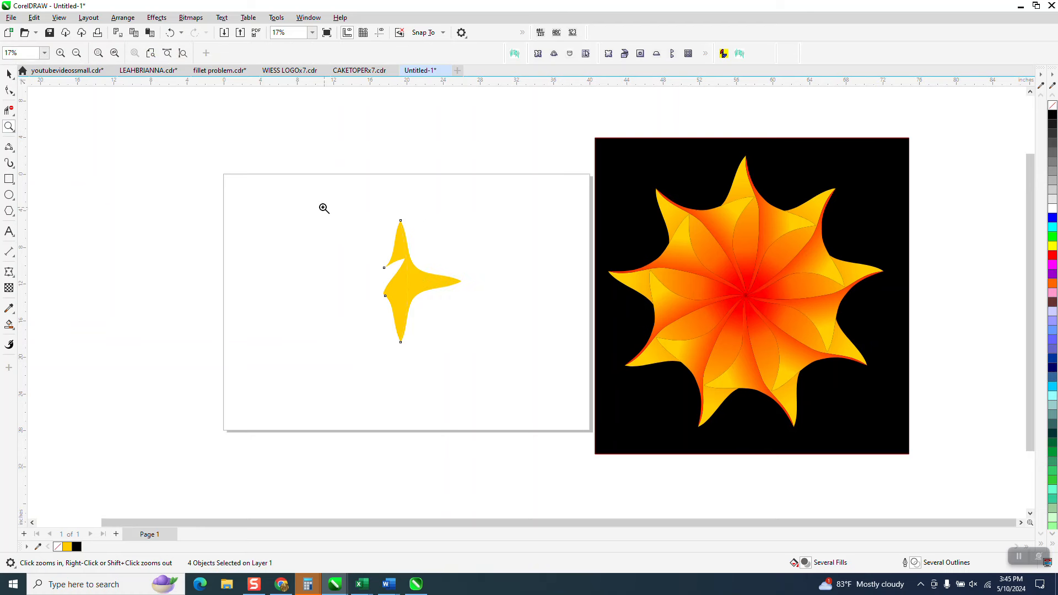
left_click_drag(571, 391, 571, 391)
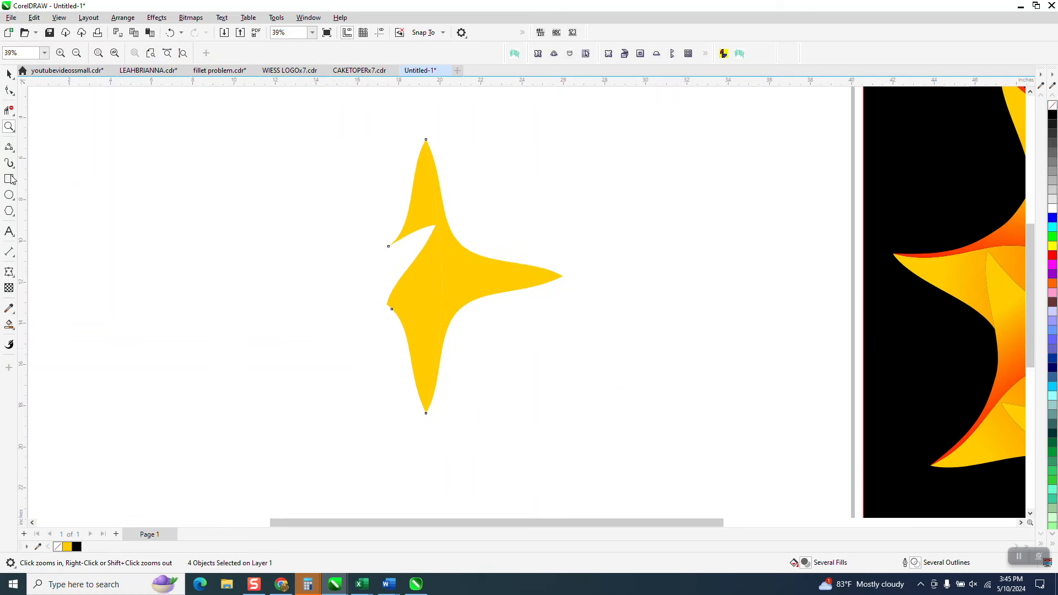
left_click(9, 73)
left_click(52, 137)
left_click(389, 302)
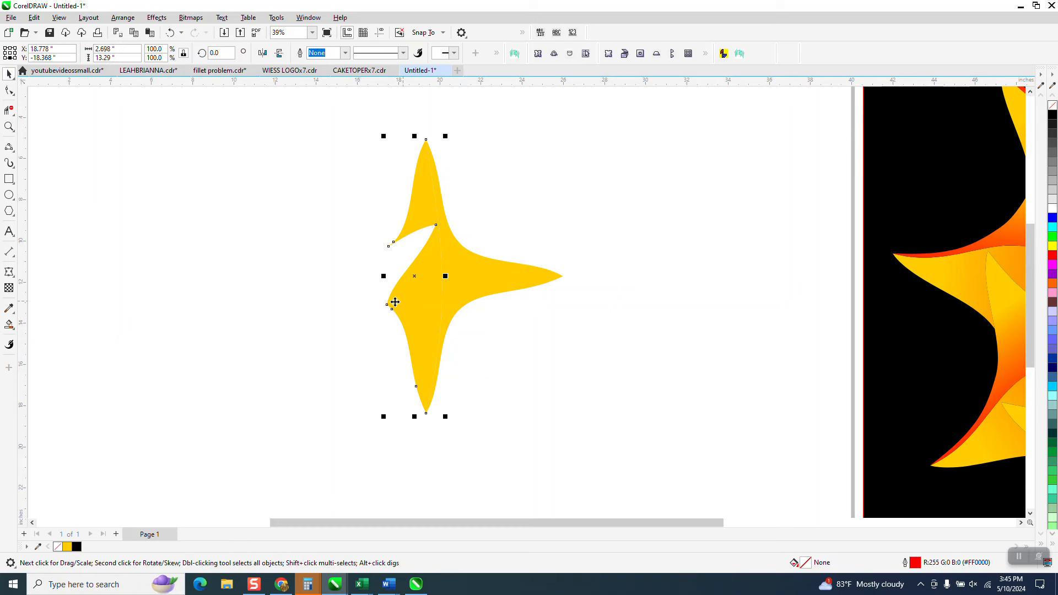
left_click(9, 325)
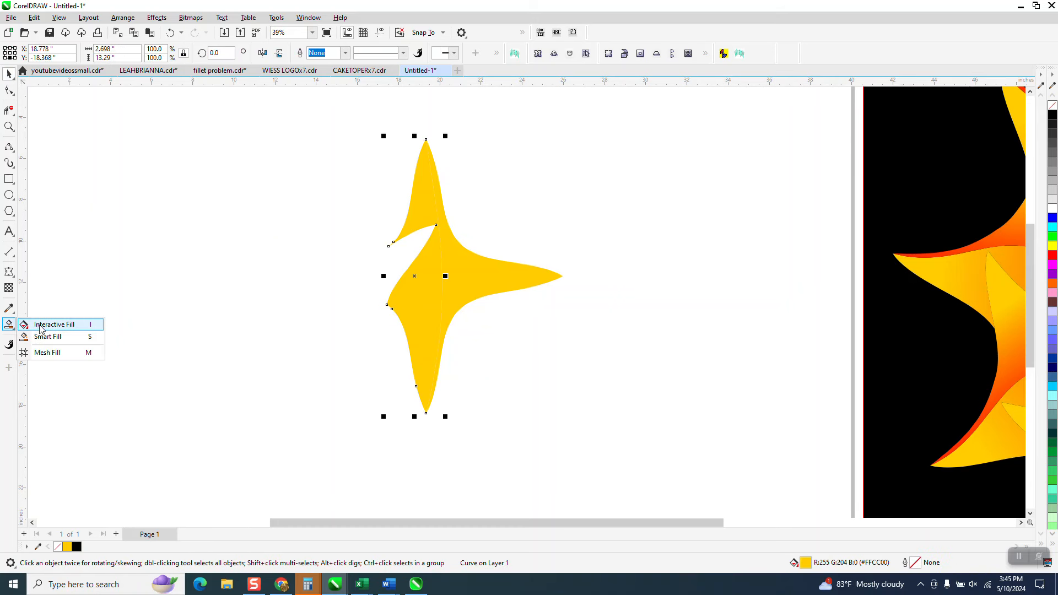
left_click(42, 325)
left_click_drag(394, 301, 427, 392)
left_click_drag(398, 291, 412, 188)
left_click_drag(1054, 258, 427, 393)
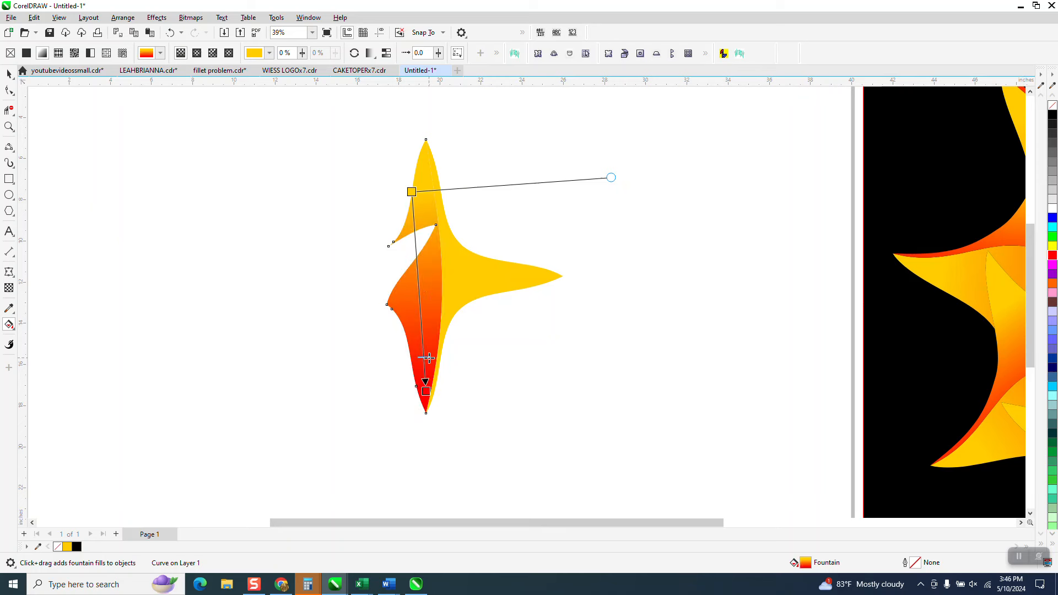
left_click_drag(425, 391, 423, 427)
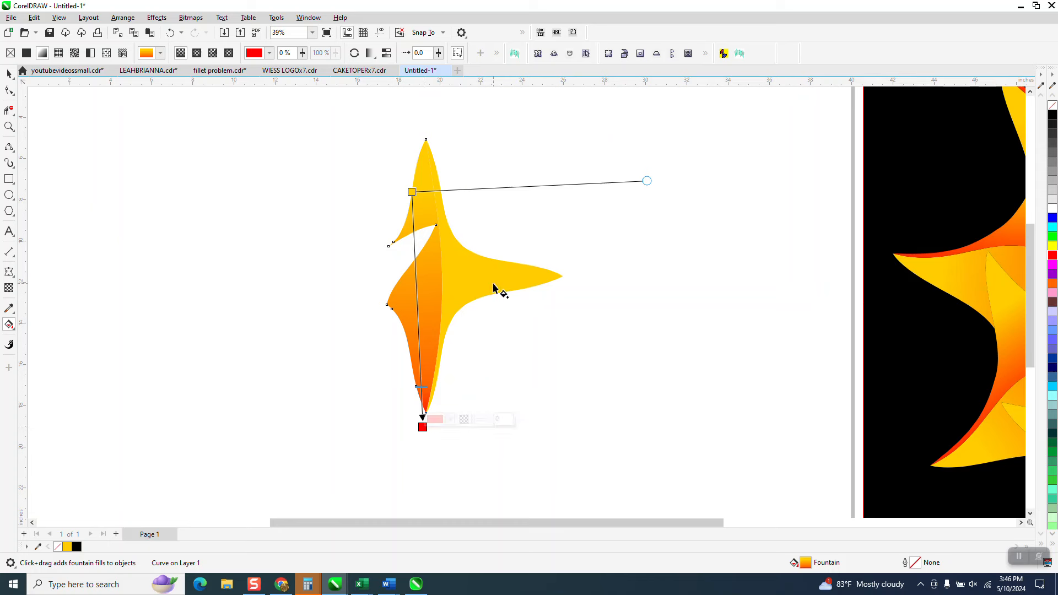
- Apply a fountain fill to the petal's right piece, from yellow near the right tip to red just past the inner curve
left_click(495, 287)
left_click_drag(527, 277, 442, 276)
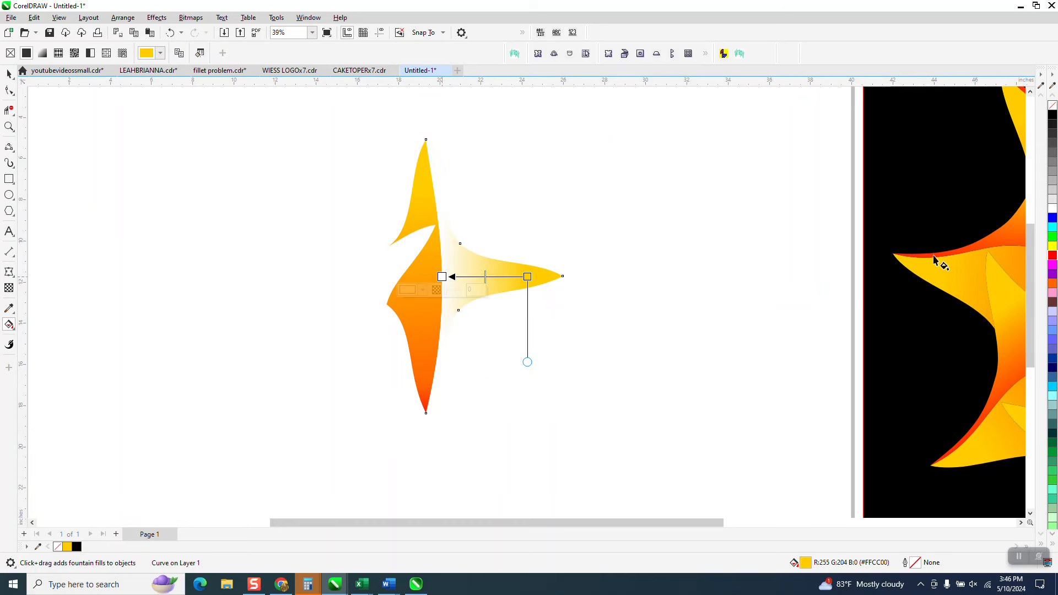
left_click_drag(1052, 255, 443, 277)
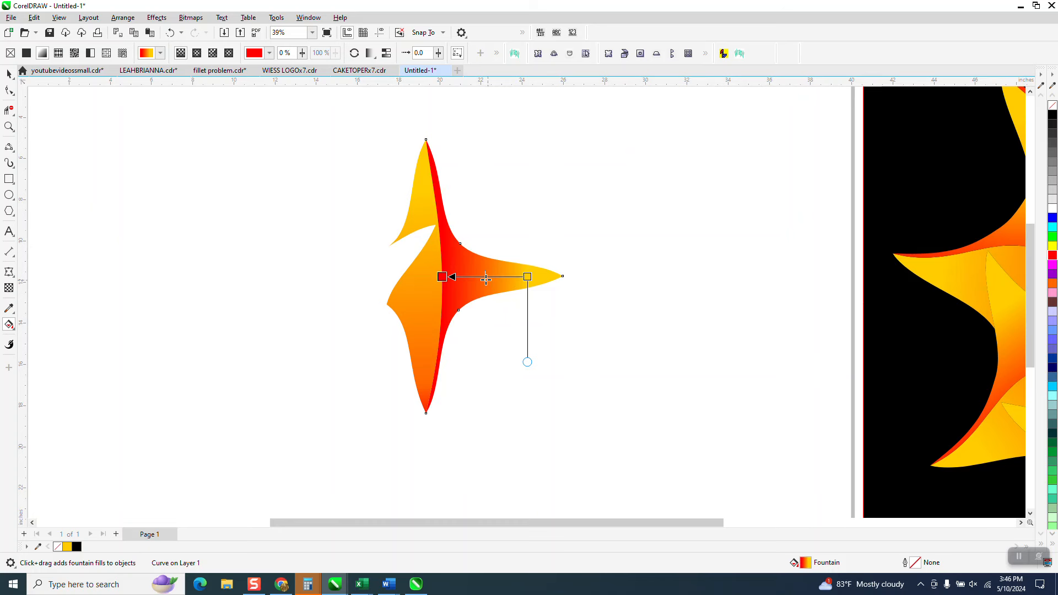
left_click_drag(441, 276, 415, 276)
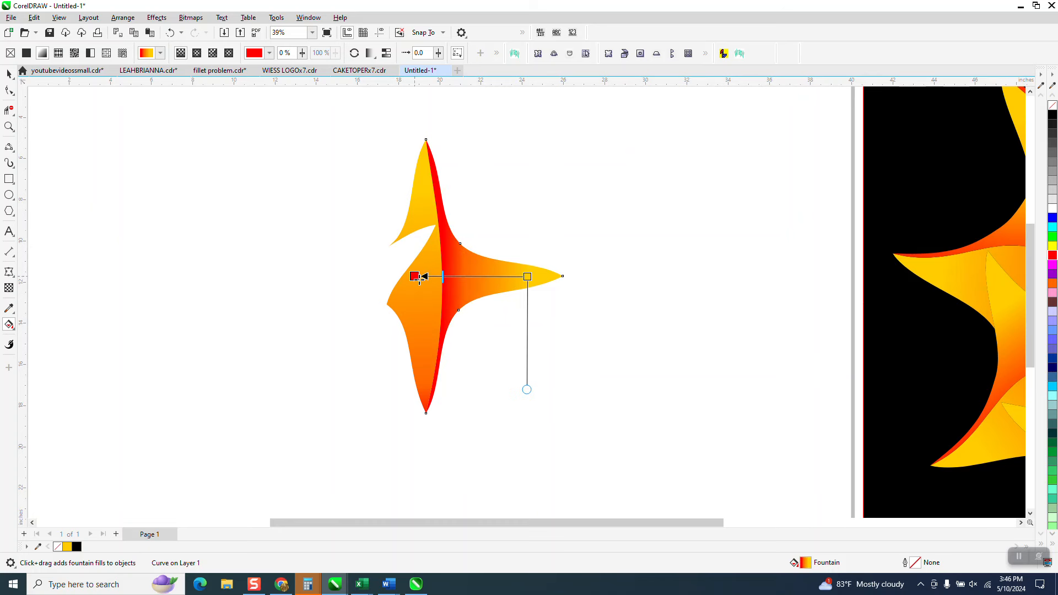
- Group the four petal objects, including both gradient-filled pieces
left_click(7, 73)
scroll(331, 220, "down", 1)
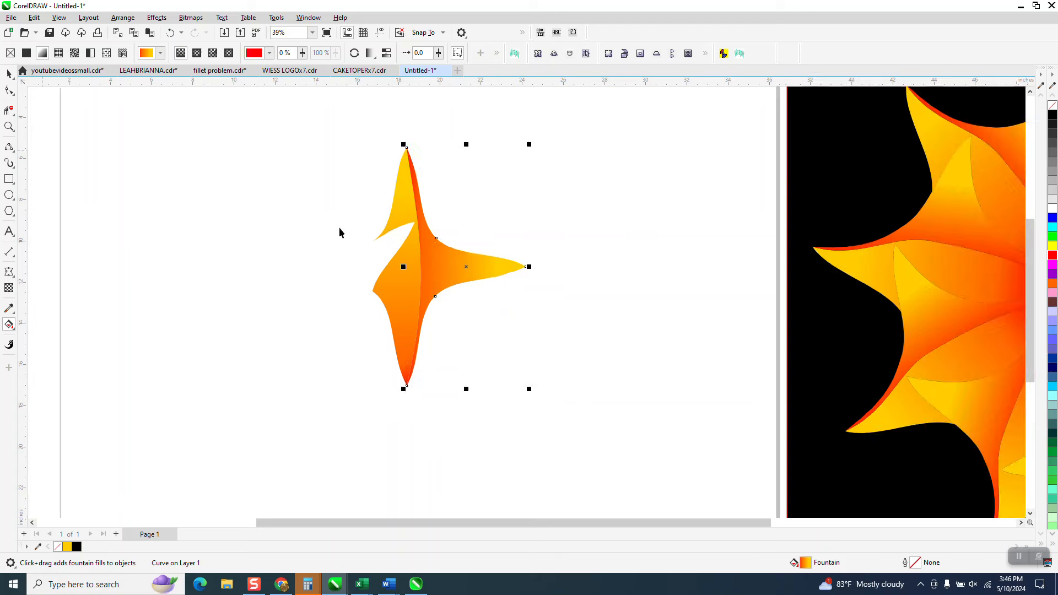
left_click_drag(319, 138, 612, 408)
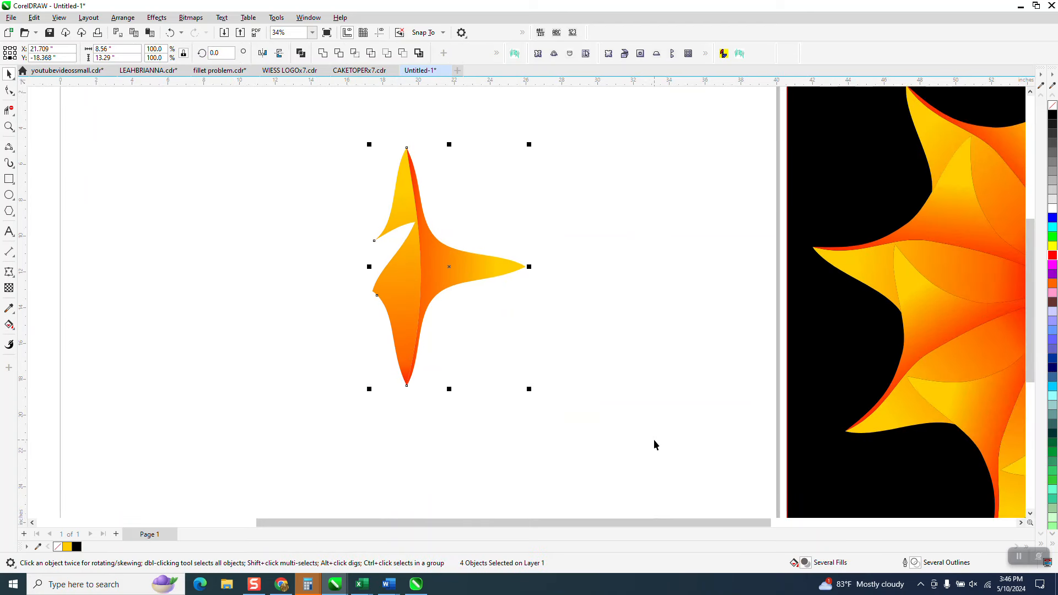
key("ctrl+g")
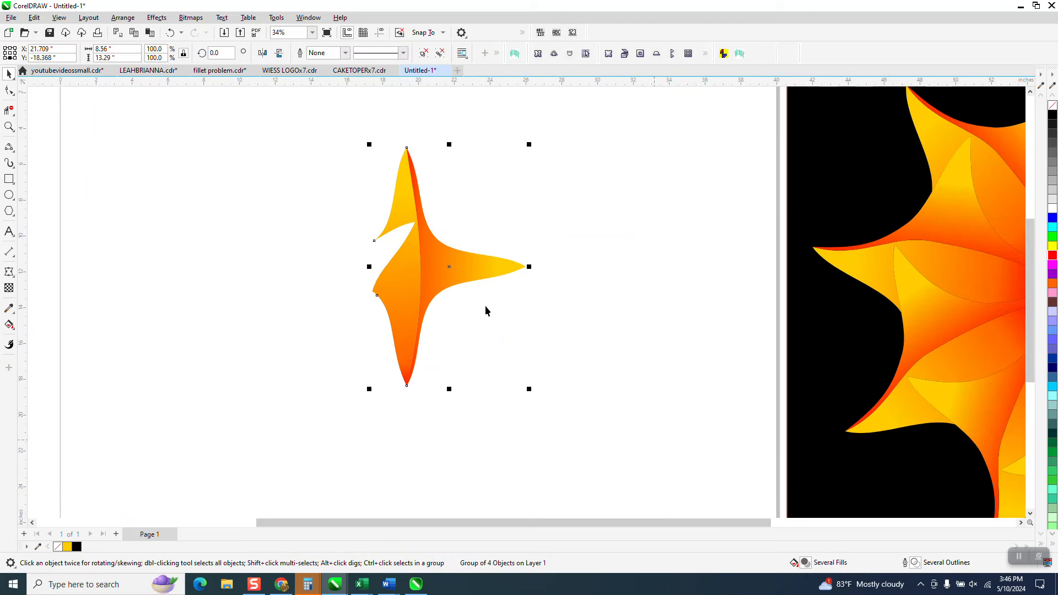
- Set the petal group's rotation centre on its bottom tip and repeat rotated copies every 40° to form a nine-petal flower
left_click(449, 265)
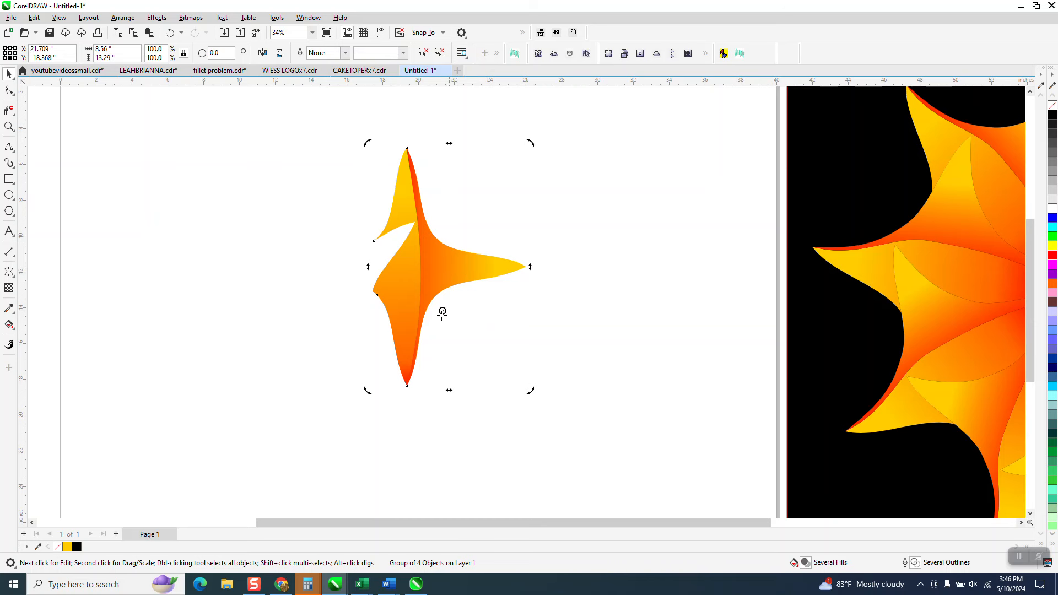
left_click_drag(422, 372, 407, 386)
key("Return")
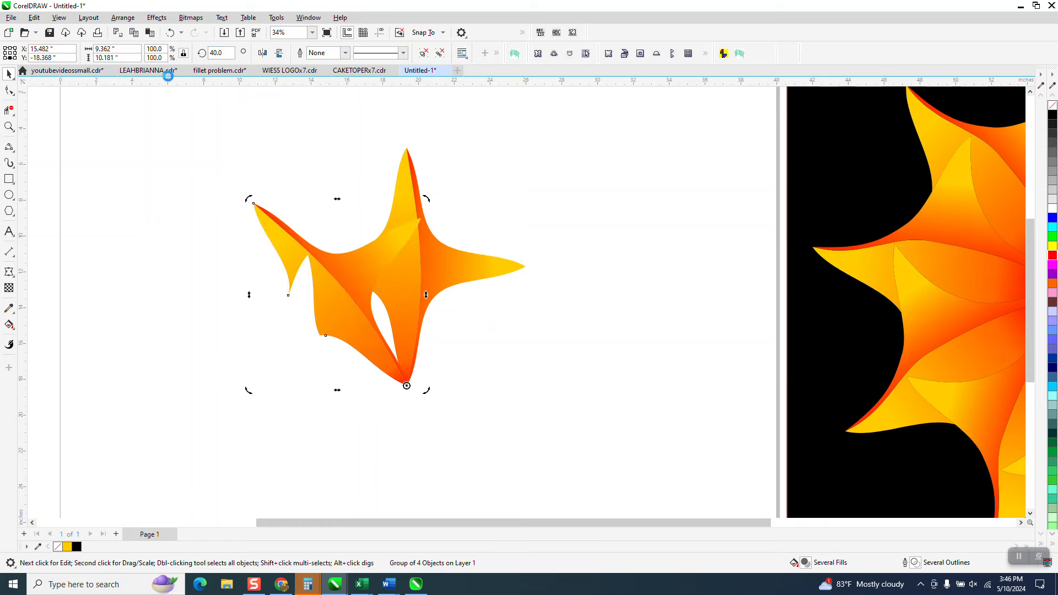
key("ctrl+r")
key("ctrl+r")
key("ctrl+r")
key("ctrl+r")
key("ctrl+r")
key("ctrl+r")
key("ctrl+r")
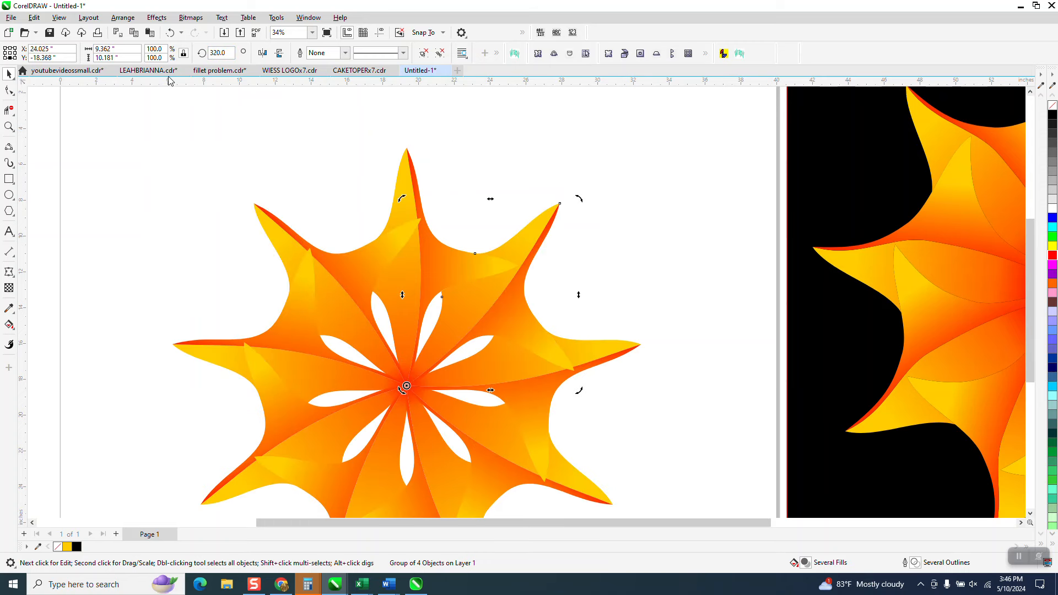
- Move all nine petals of the new flower off the page to its upper left
scroll(145, 143, "down", 1)
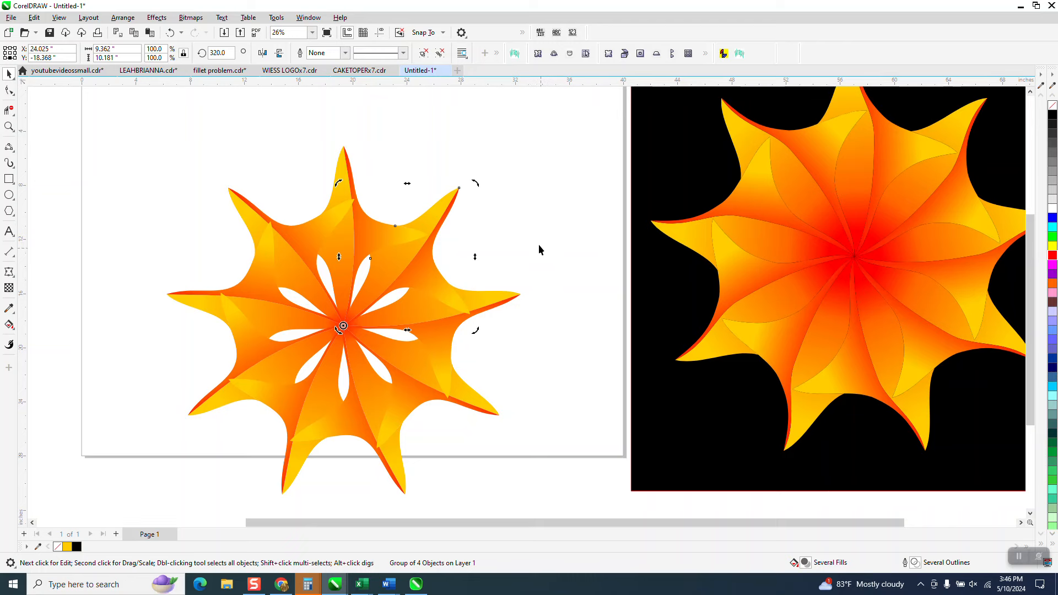
scroll(551, 252, "down", 1)
left_click_drag(236, 163, 558, 422)
scroll(592, 339, "down", 1)
key("ctrl+u")
left_click_drag(342, 298, 60, 158)
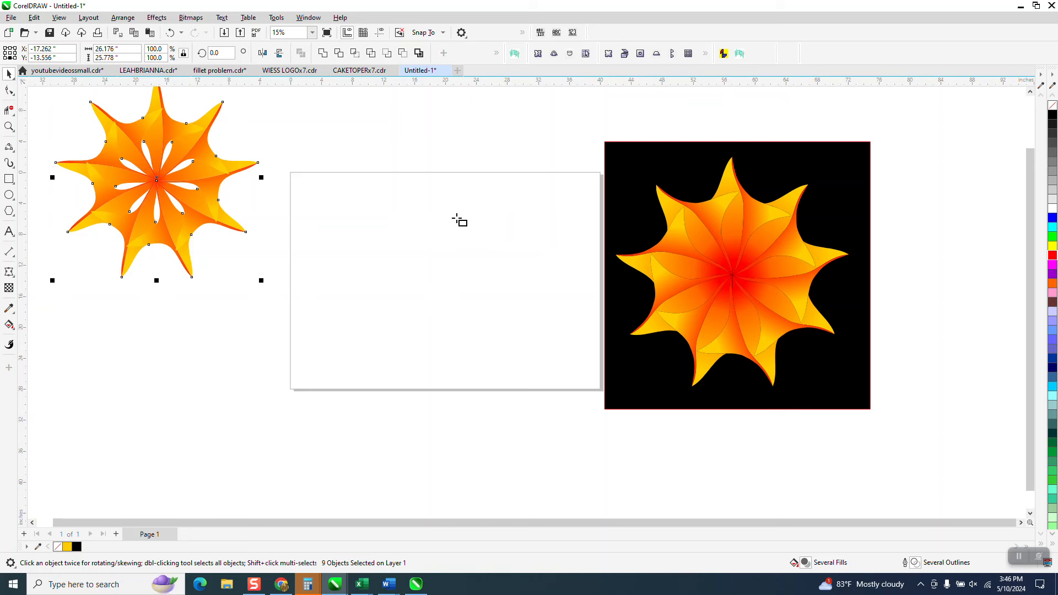
- Draw a square on the empty page and rotate it 45° into a diamond about 18.4 inches across
key("F6")
mouse_move(503, 221)
left_mouse_down()
mouse_move(444, 316)
mouse_move(419, 324)
left_mouse_up()
left_click(219, 52)
type("45")
key("Return")
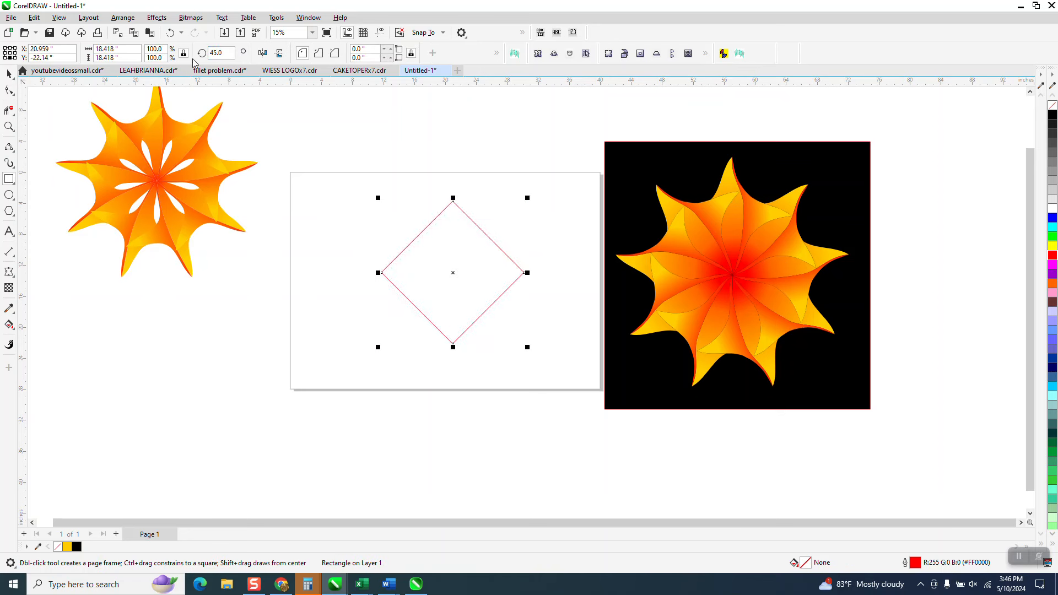
- Convert the diamond and its segments to curves and bend all four sides inward into a four-pointed star
left_click(123, 17)
left_click(144, 301)
key("F10")
right_click(523, 273)
left_click(561, 351)
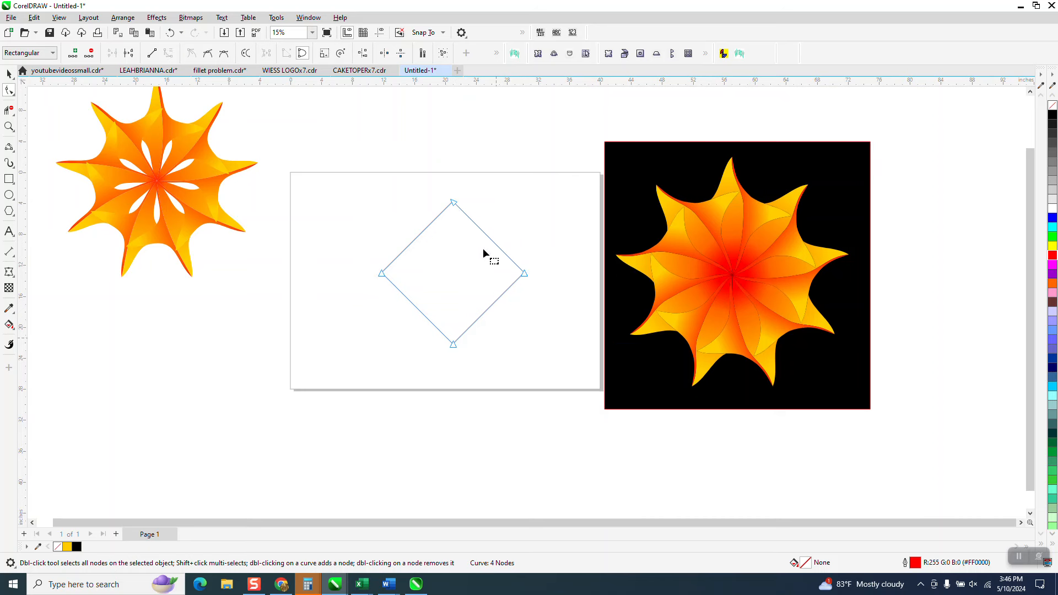
left_click_drag(487, 234, 421, 255)
left_click_drag(422, 313, 473, 297)
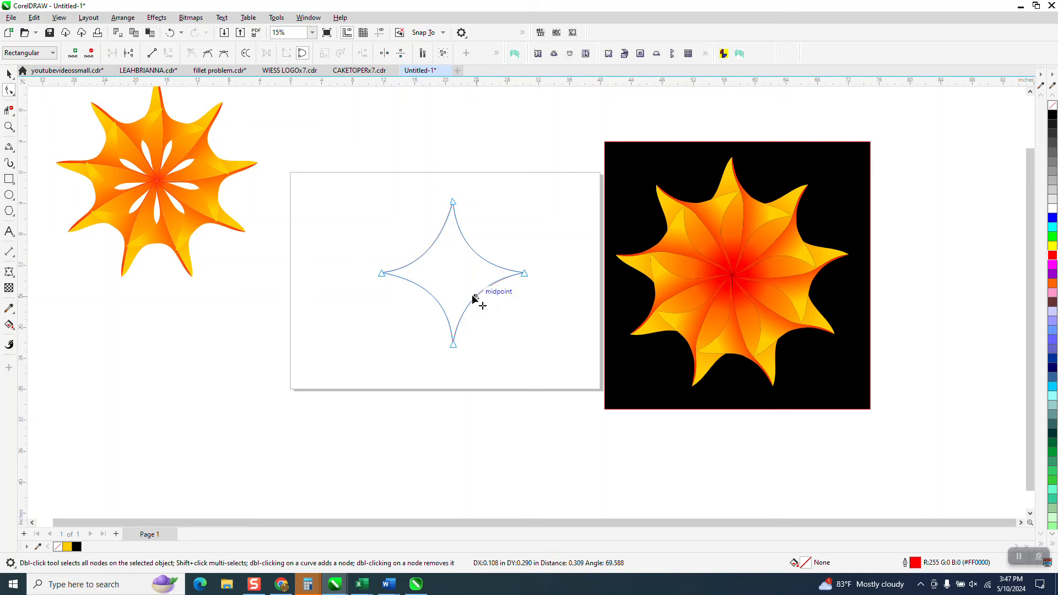
- Set the star's rotation centre on its bottom tip and create a copy rotated by 40°
left_click(9, 74)
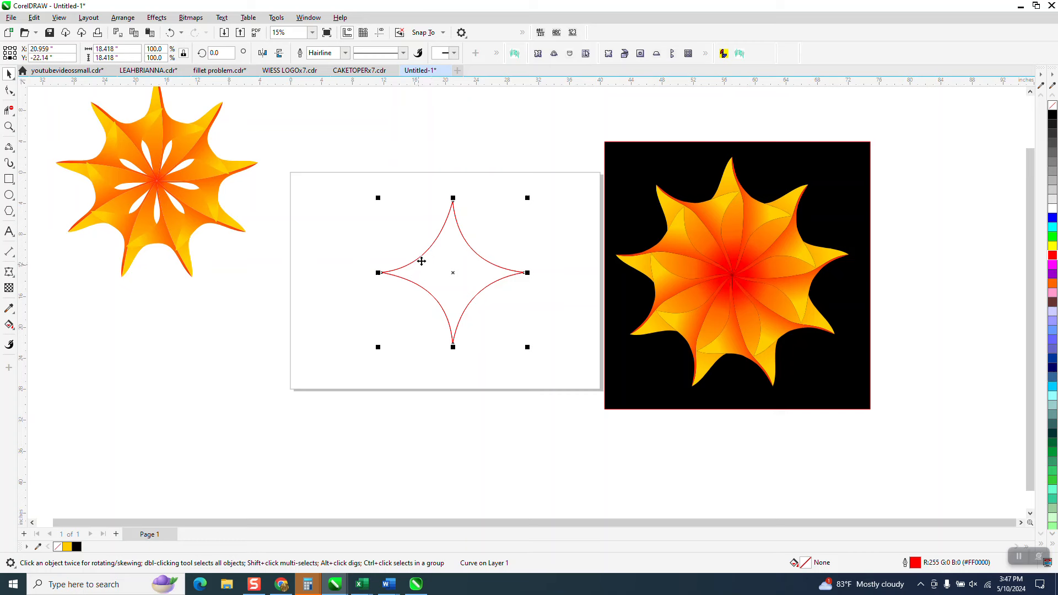
left_click(459, 277)
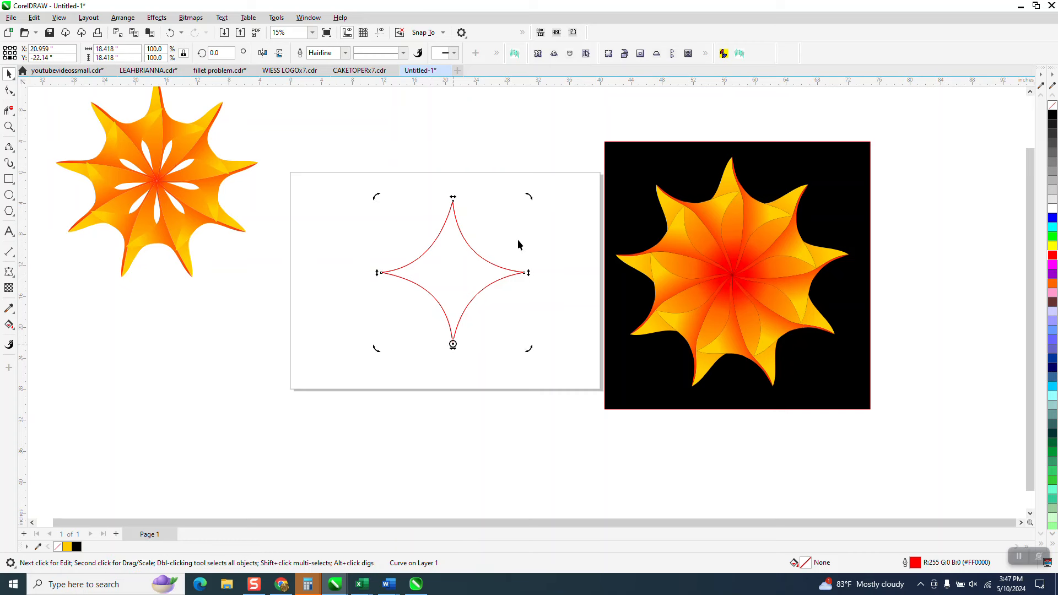
left_click_drag(528, 197, 424, 217)
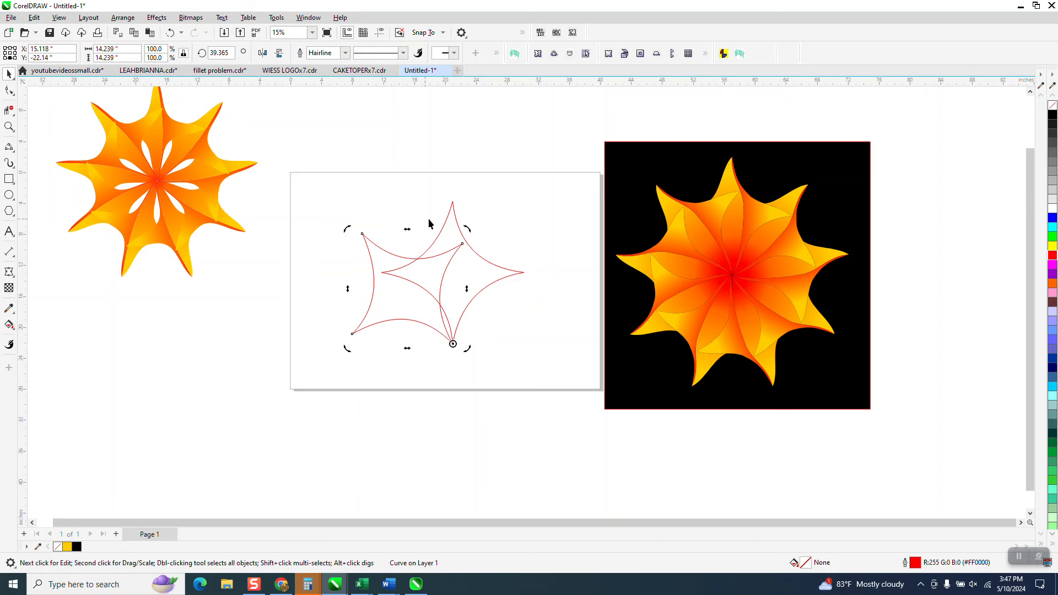
left_click_drag(226, 54, 200, 66)
type("40")
key("Return")
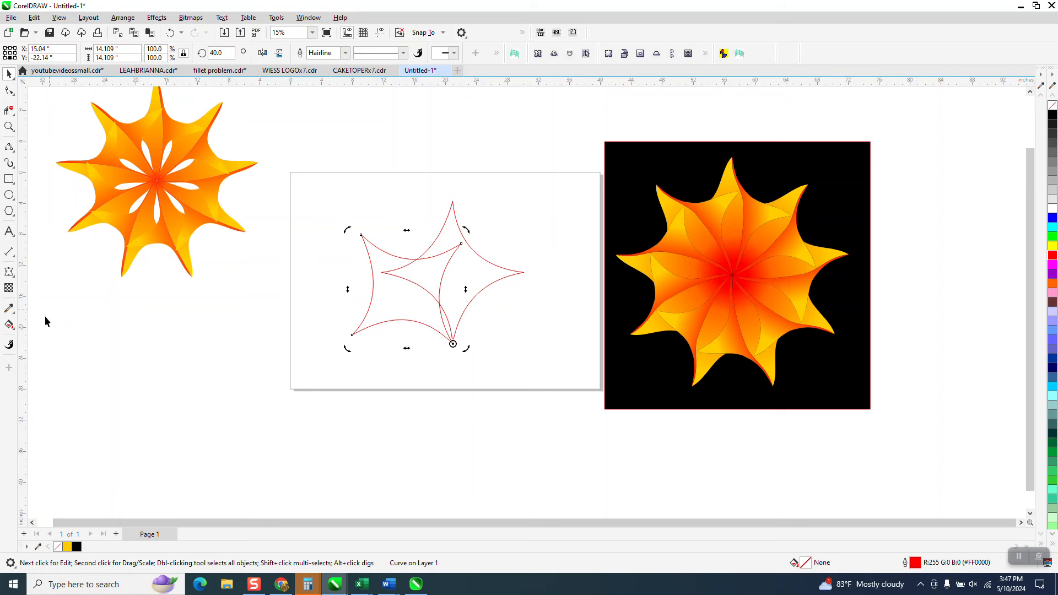
- Smart Fill the part of the upright star lying outside the rotated copy with yellow
left_click(9, 324)
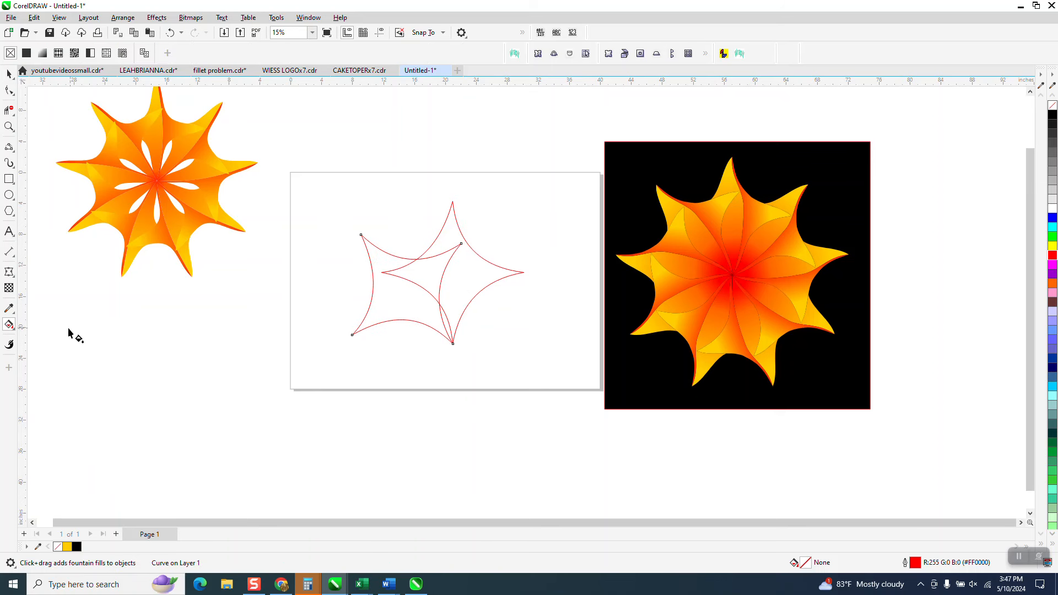
left_click(14, 330)
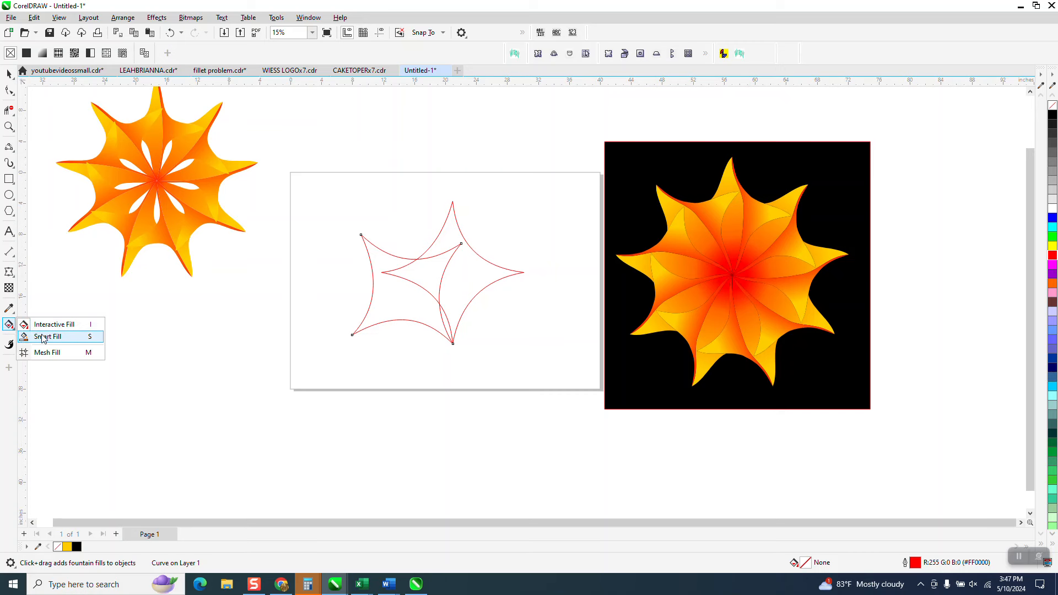
left_click(43, 337)
left_click(443, 242)
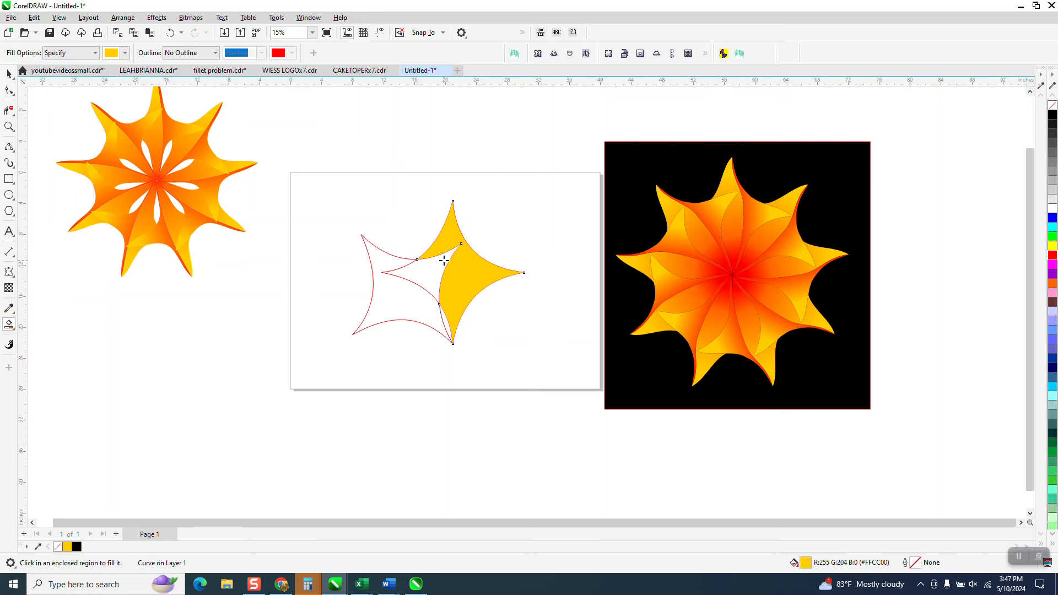
- Shift the yellow shape up away from the stars, and move both red star outlines down toward the page's lower edge
scroll(404, 280, "down", 1)
left_click(7, 76)
key("shift+Up")
key("shift+Up")
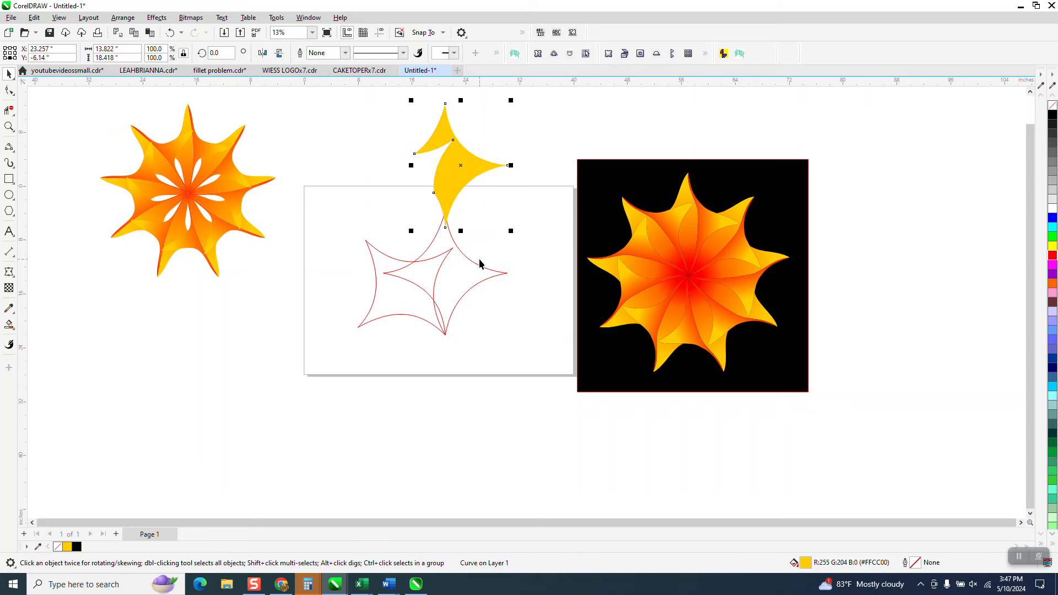
left_click_drag(353, 204, 567, 387)
key("shift+Down")
key("shift+Down")
key("shift+Down")
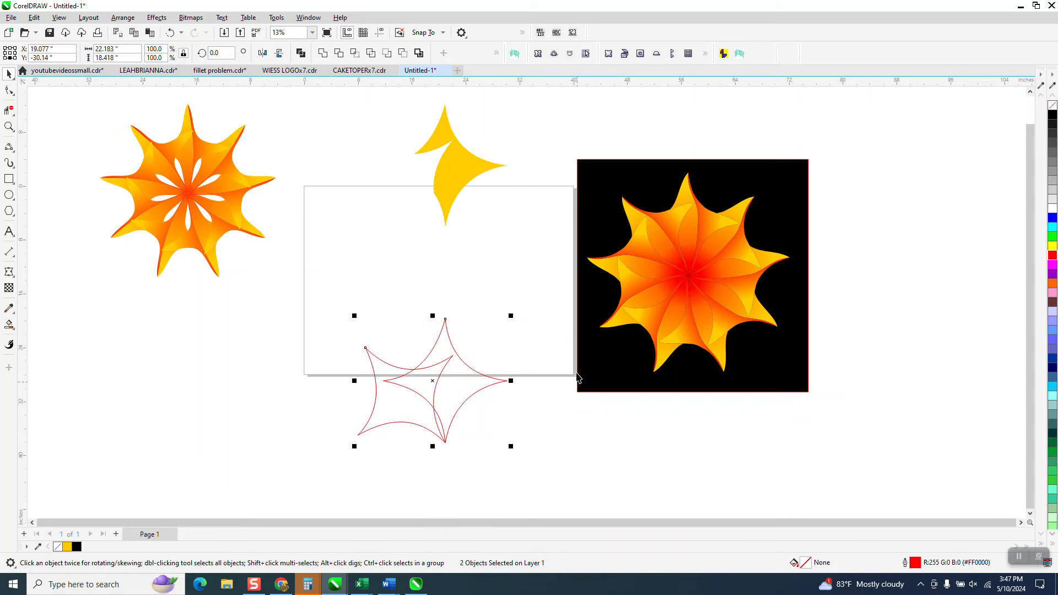
- Move the yellow shape back down to its original place on the page, clear of the red outlines
left_click(472, 171)
key("shift+Left")
key("shift+Left")
key("shift+Right")
key("shift+Right")
key("shift+Down")
key("shift+Down")
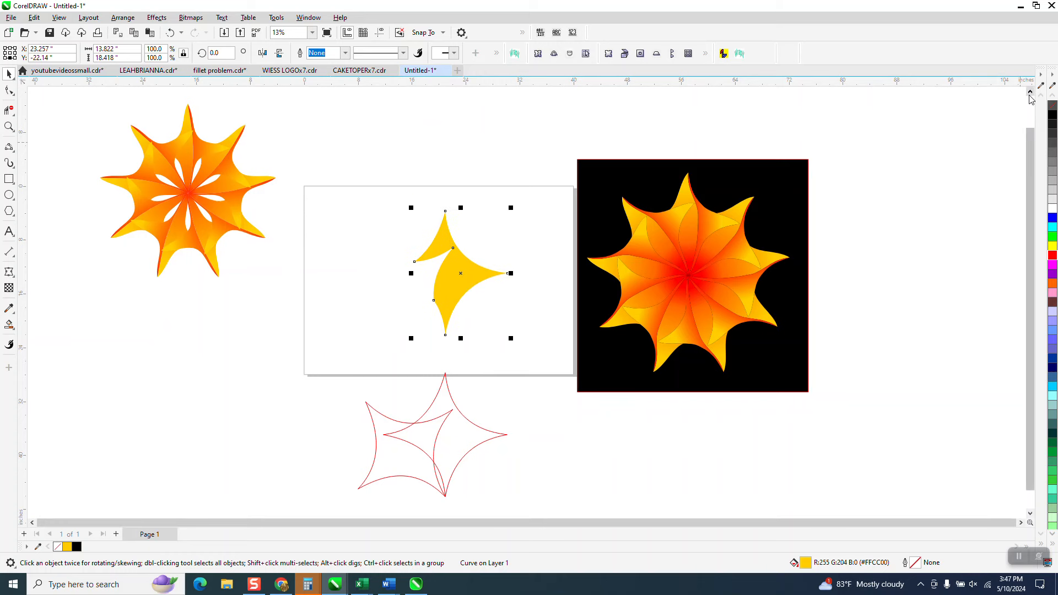
- Remove the yellow fill from the petal shape and give it a thin black outline
left_click(1052, 106)
right_click(1052, 115)
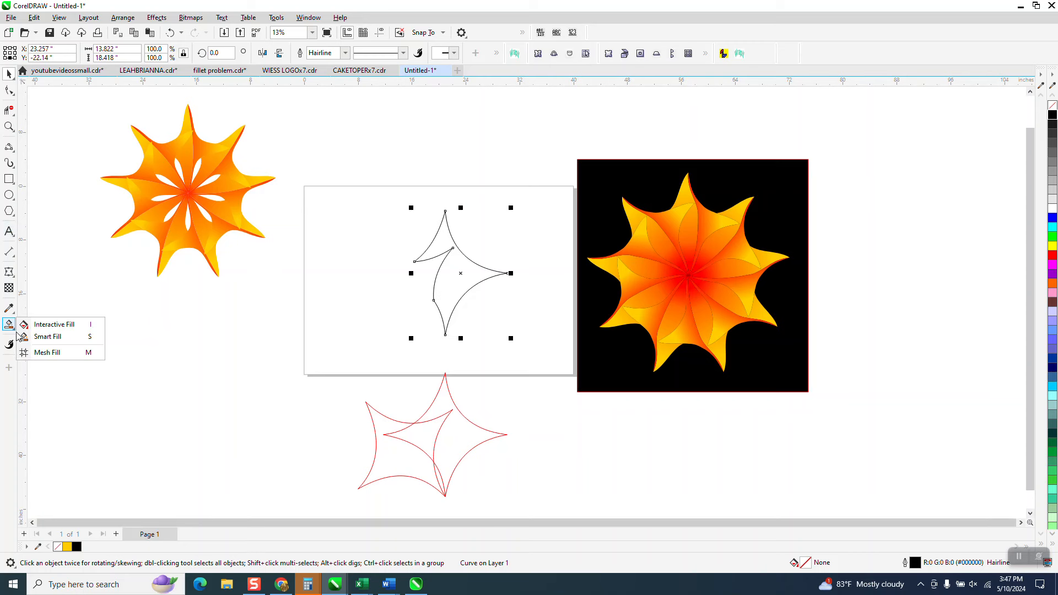
mouse_move(8, 149)
left_click(52, 159)
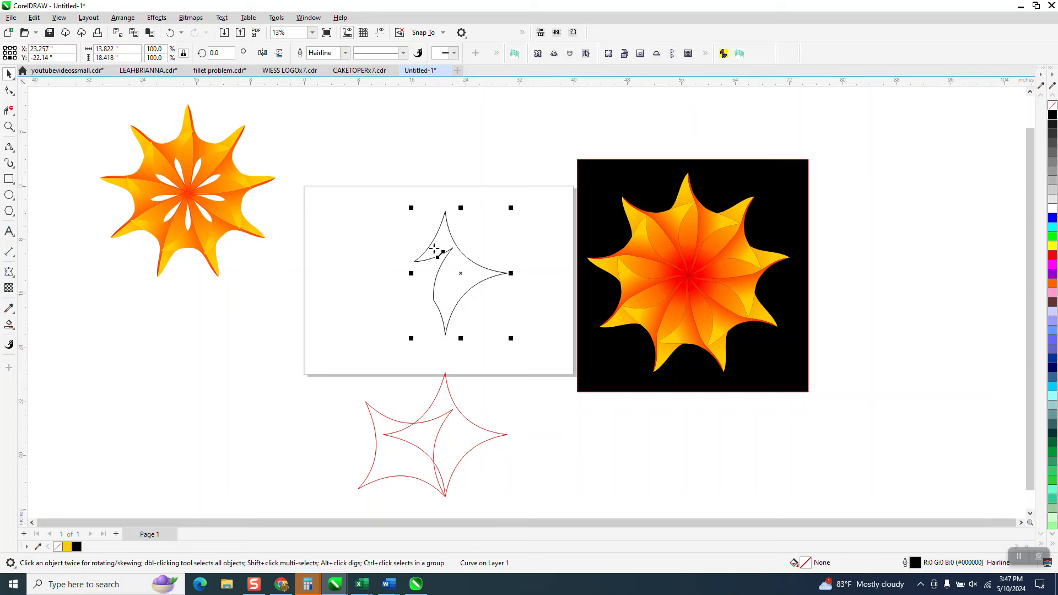
left_click_drag(445, 211, 445, 335)
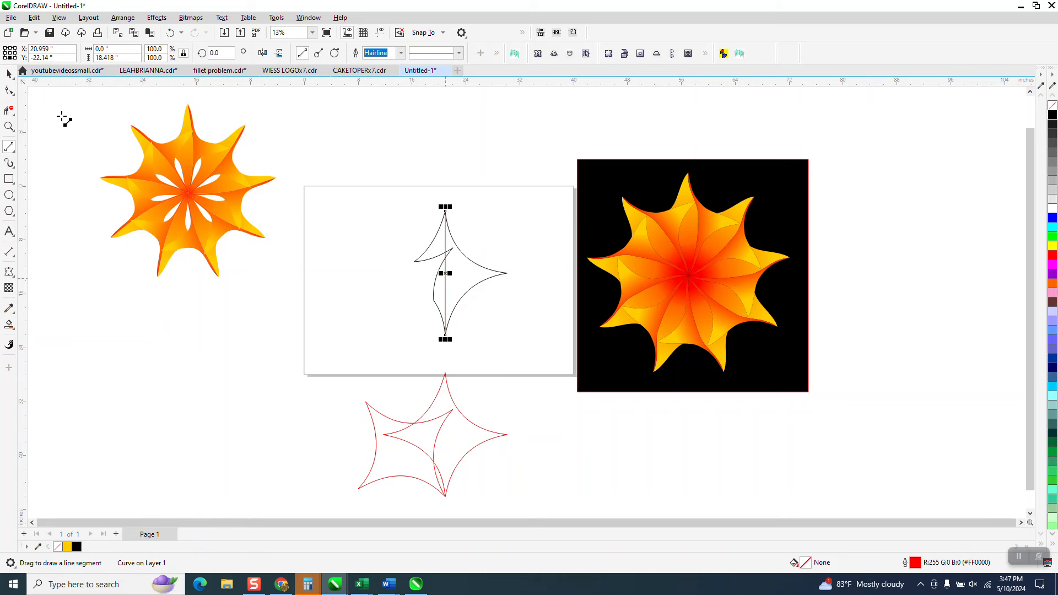
key("Delete")
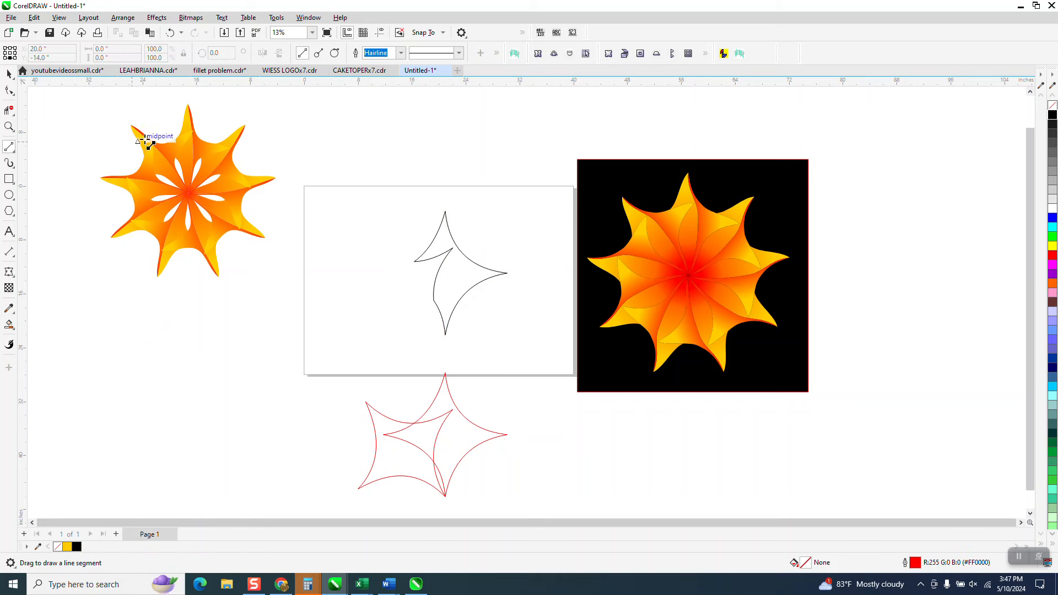
- Draw a 3-point curve from the petal's top tip to its bottom tip, bowing slightly to the right
left_click(12, 150)
left_click(52, 220)
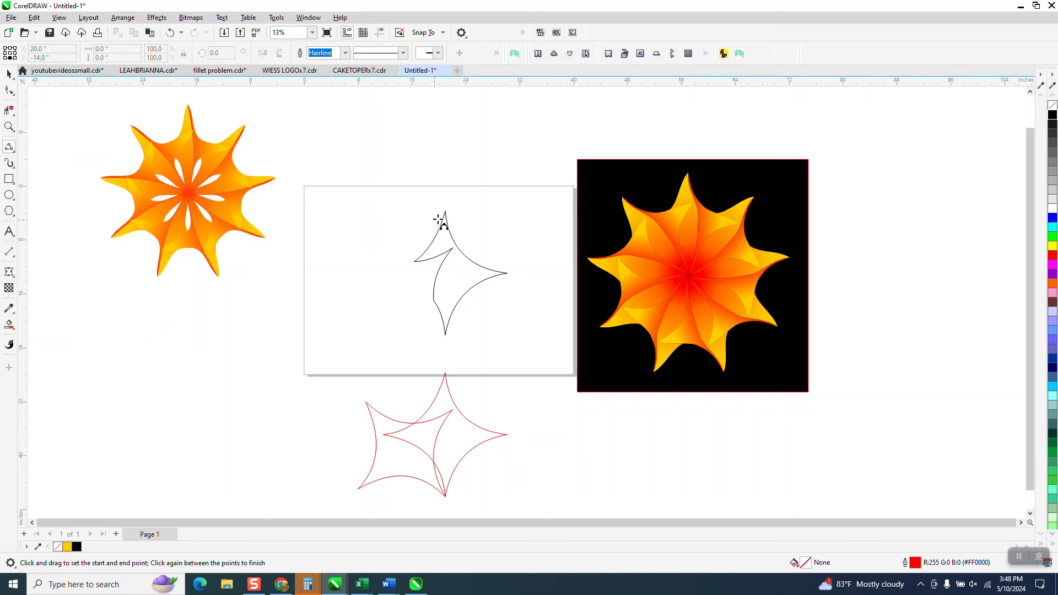
left_click_drag(445, 212, 445, 335)
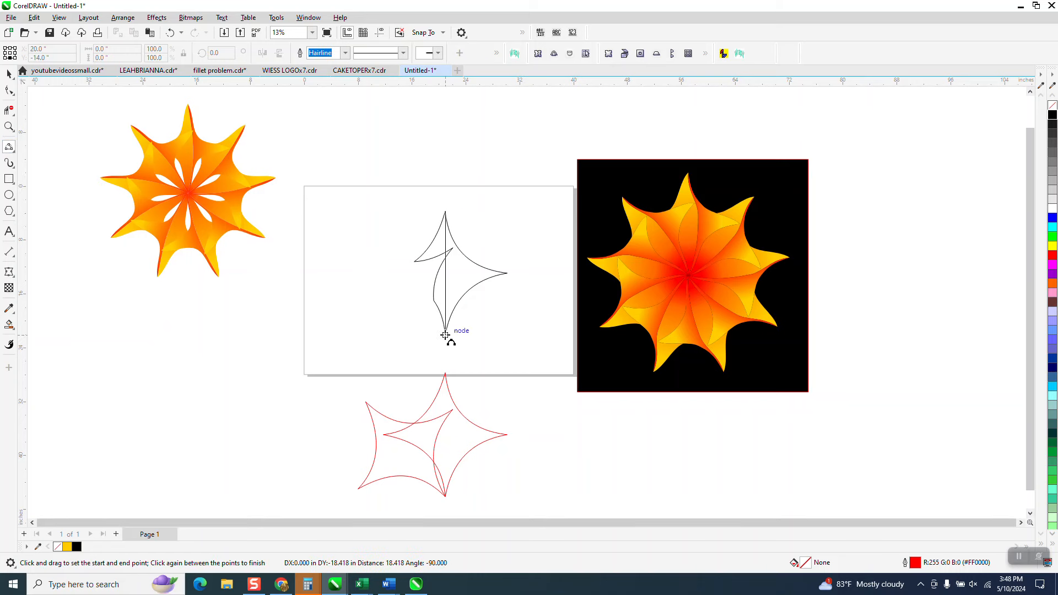
left_click(461, 274)
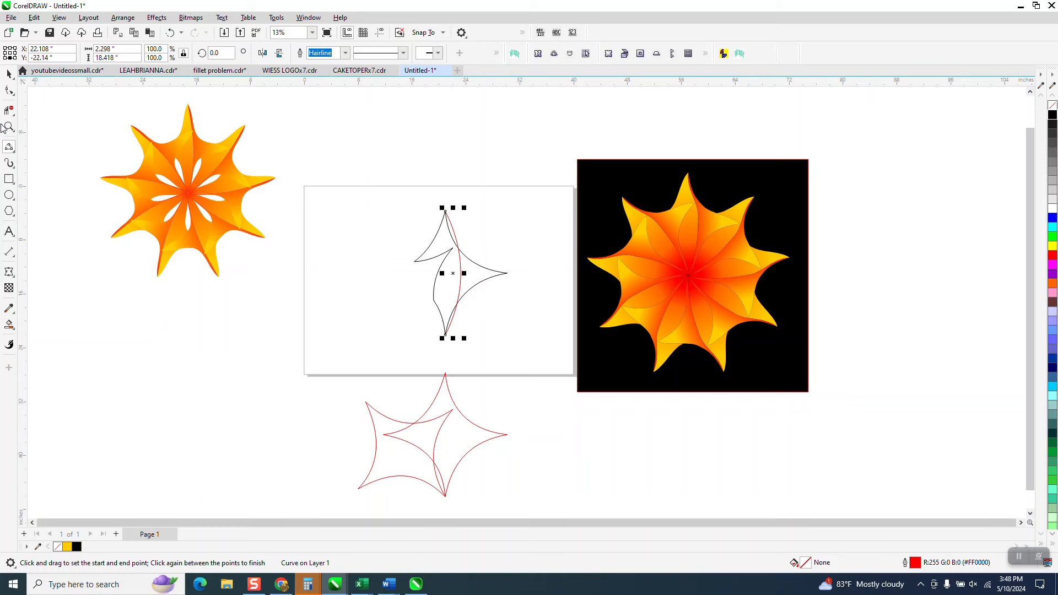
left_click_drag(354, 169, 341, 323)
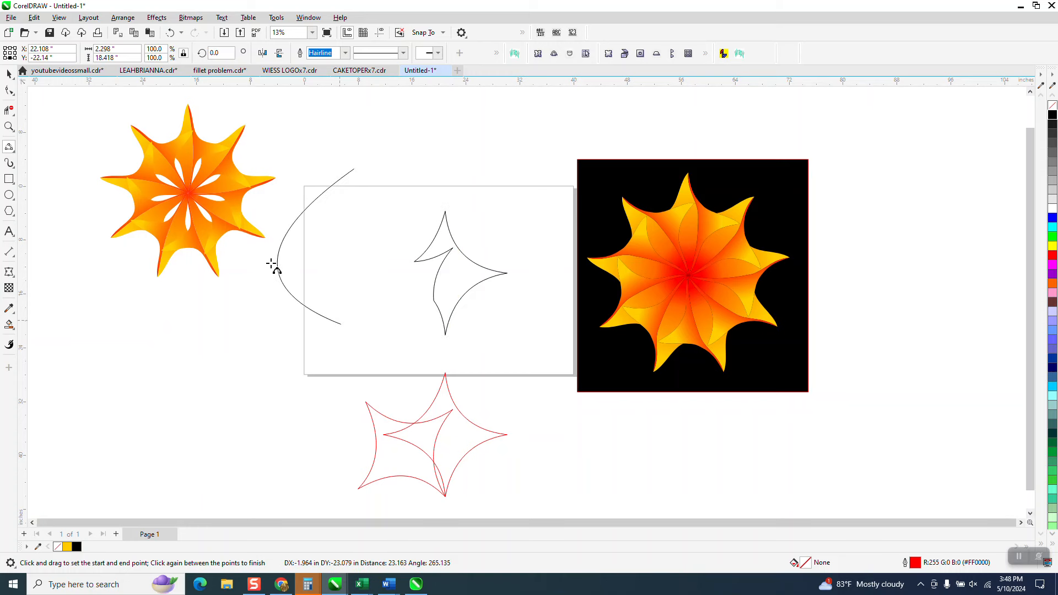
key("Escape")
left_click(9, 90)
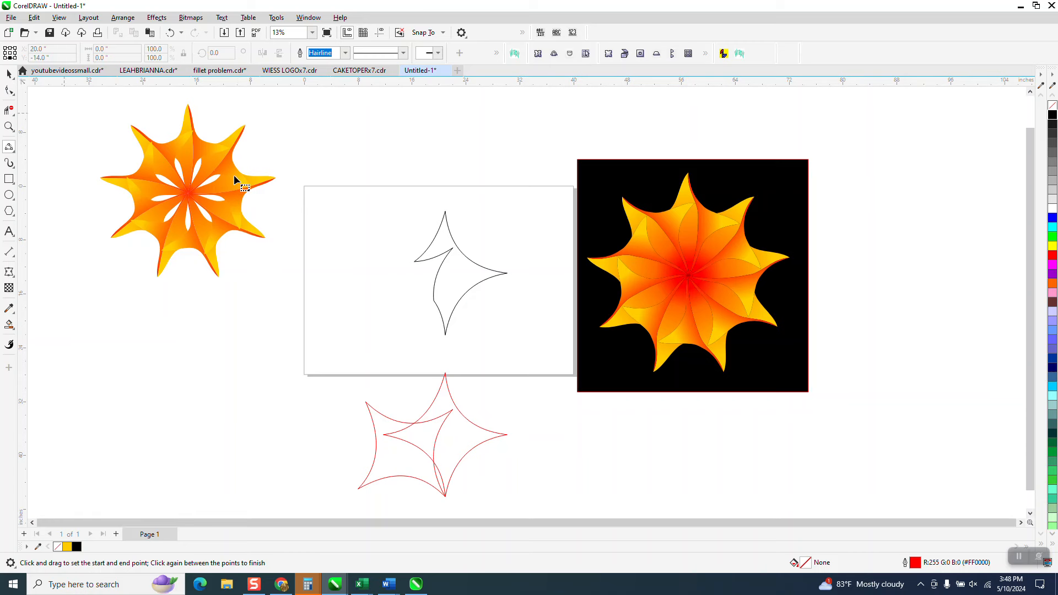
left_click(171, 33)
left_click(171, 33)
left_click(171, 33)
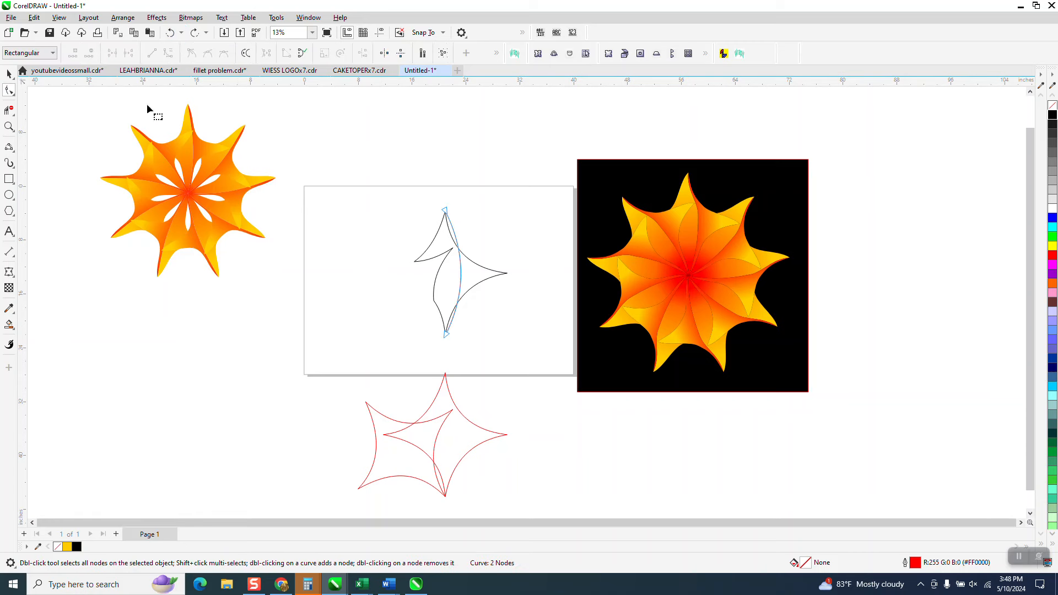
- Reshape the dividing curve by pulling its top node's handle inward to the left, near the petal's inner notch
left_click(9, 127)
left_click_drag(356, 197, 572, 394)
left_click(9, 91)
left_click(496, 150)
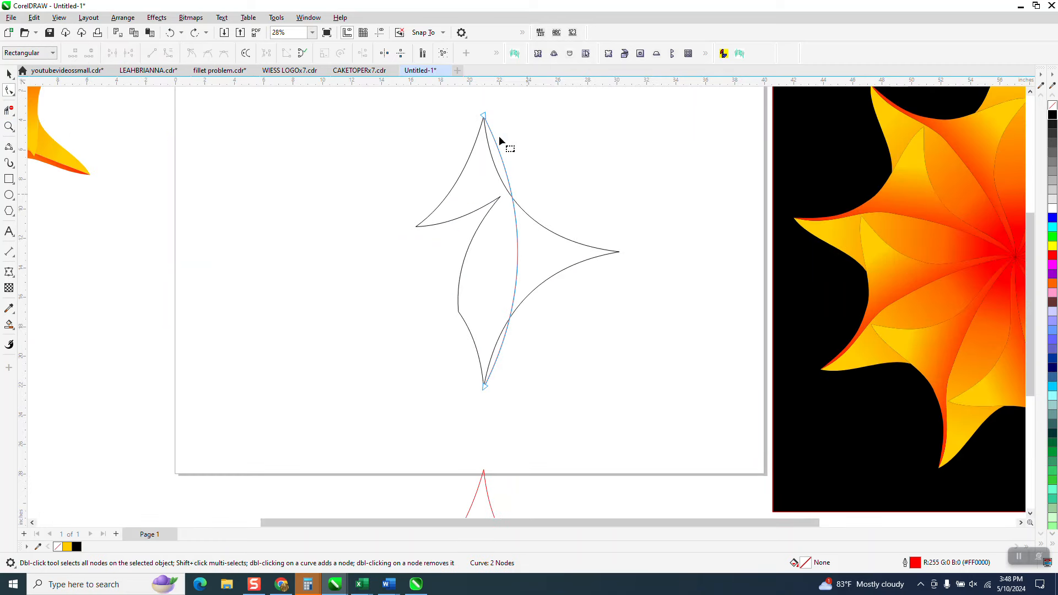
left_click(483, 117)
left_click_drag(531, 209, 492, 200)
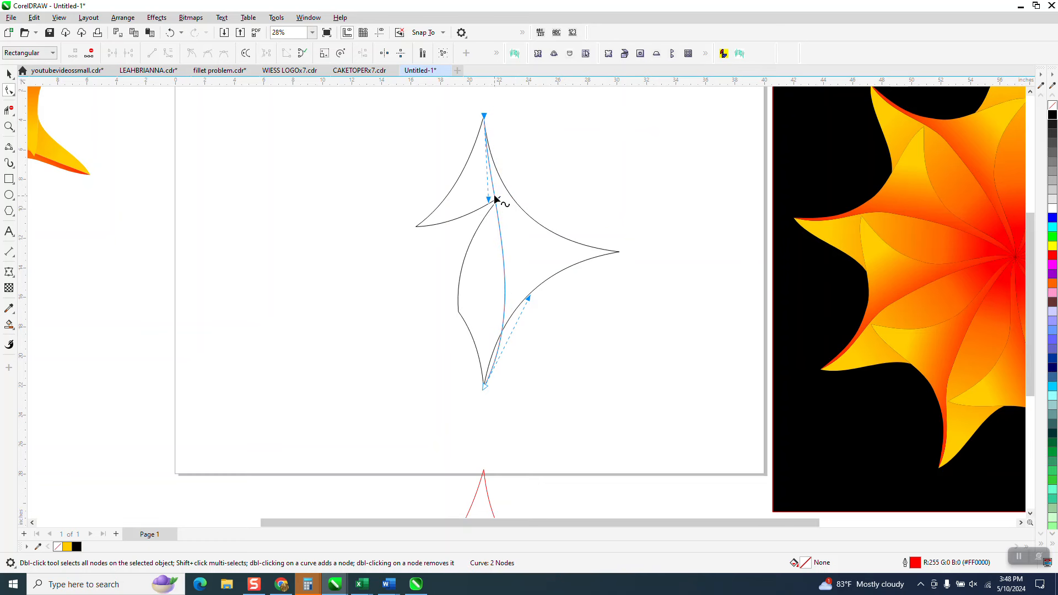
- Add a node to the dividing curve, place it on the inner notch, and turn the bottom node's handle straight up
double_click(493, 192)
left_click_drag(503, 250, 504, 195)
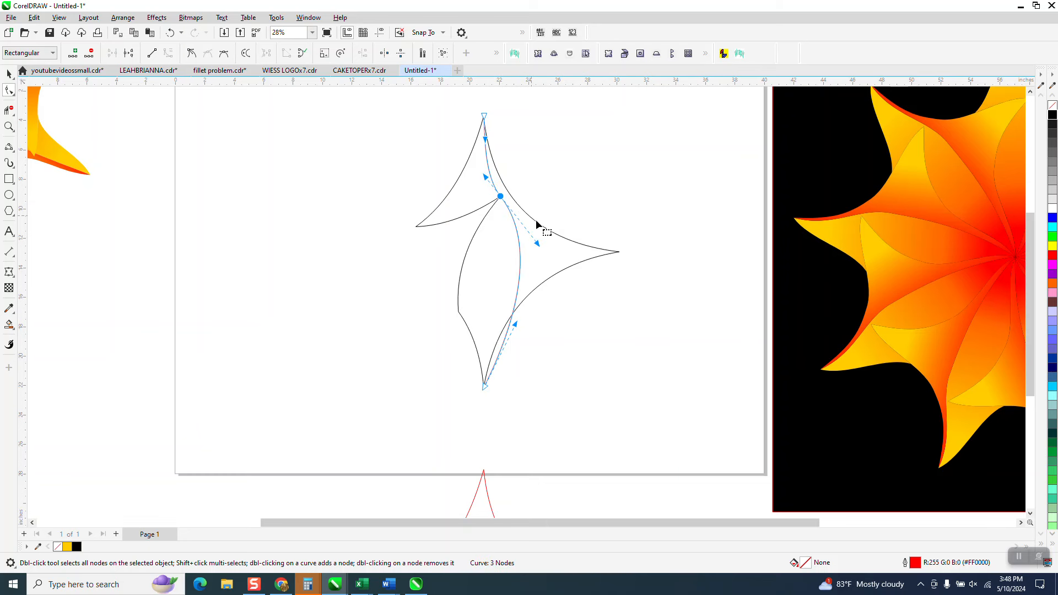
left_click_drag(515, 323, 484, 306)
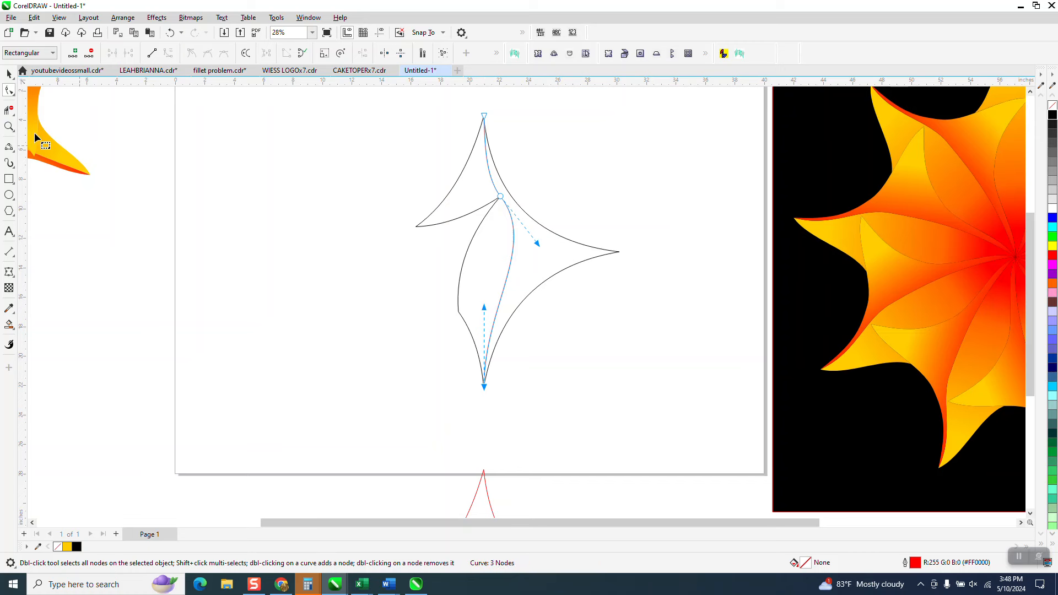
- Move the dividing curve's middle node slightly up and right, just clear of the inner notch's tip
left_click(9, 126)
left_click_drag(461, 166, 655, 264)
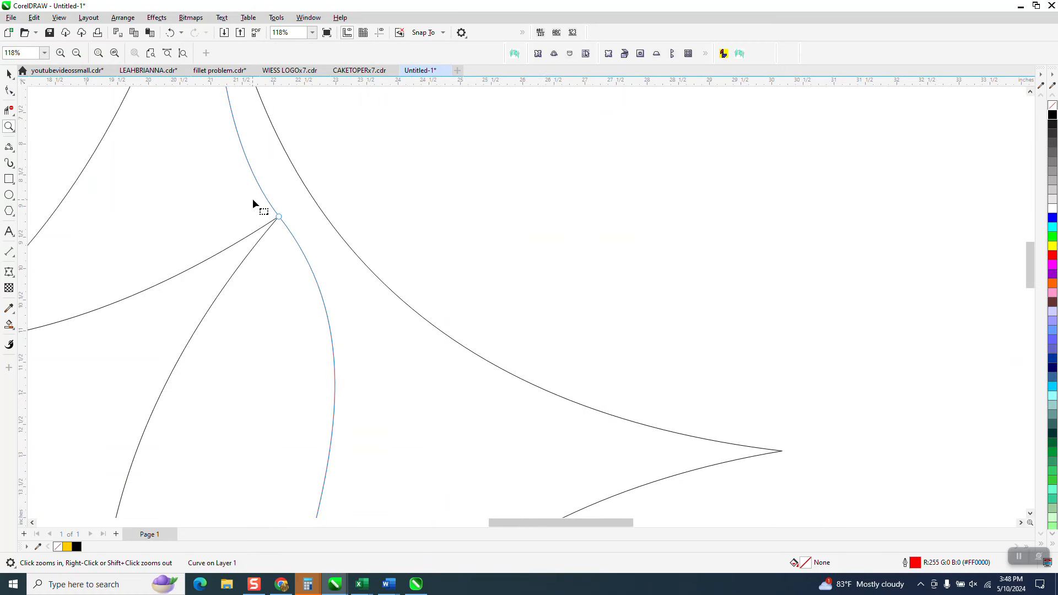
key("F10")
left_click_drag(278, 216, 290, 207)
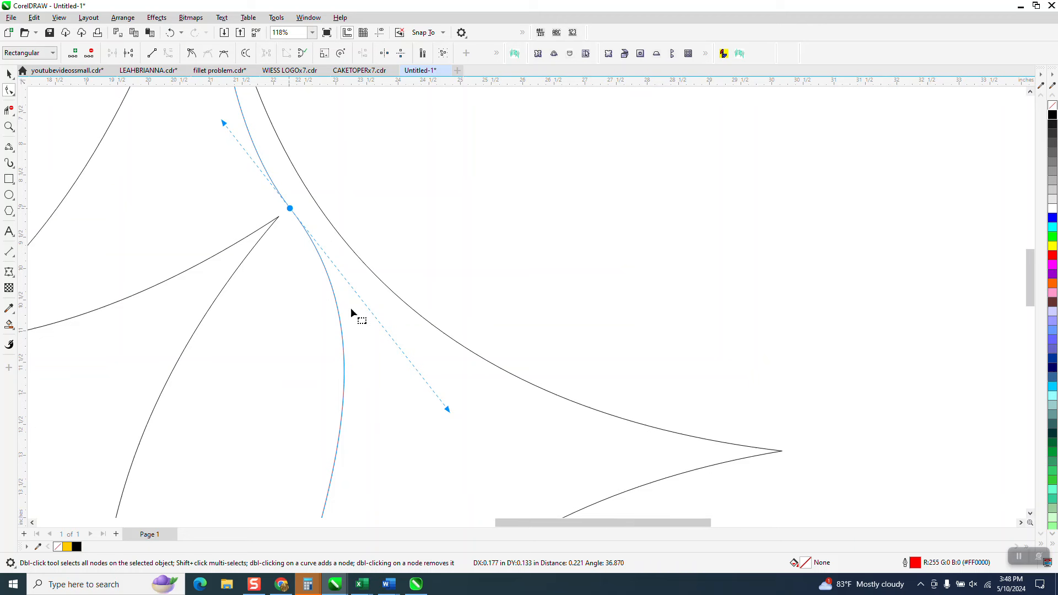
- Make the dividing curve's middle node a cusp and adjust its two handles separately to bend the curve around the notch
scroll(351, 307, "down", 2)
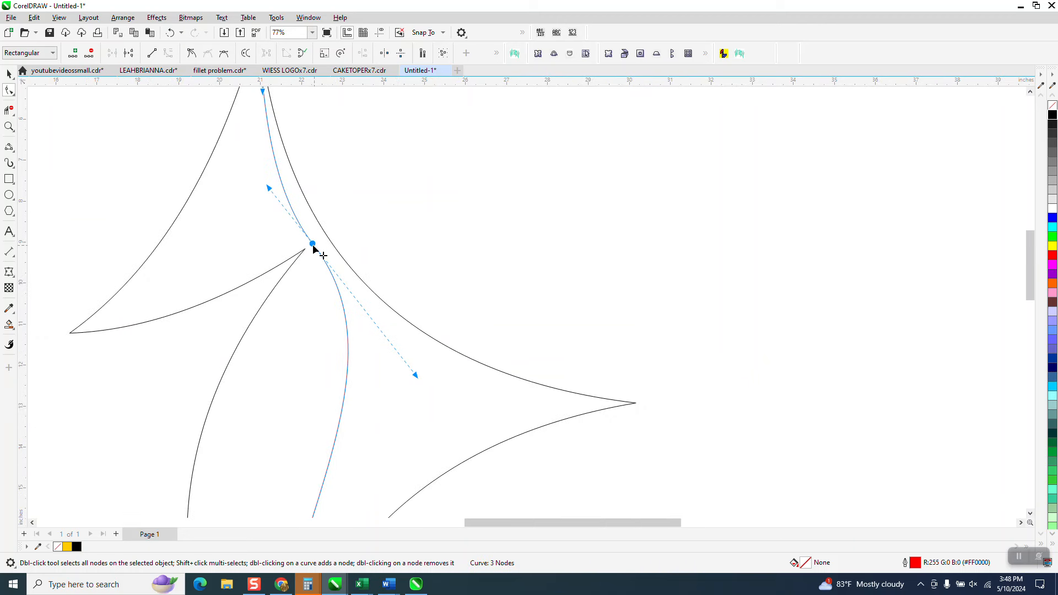
right_click(312, 244)
left_click(365, 339)
left_click_drag(268, 188, 232, 204)
scroll(397, 317, "down", 1)
scroll(397, 311, "down", 2)
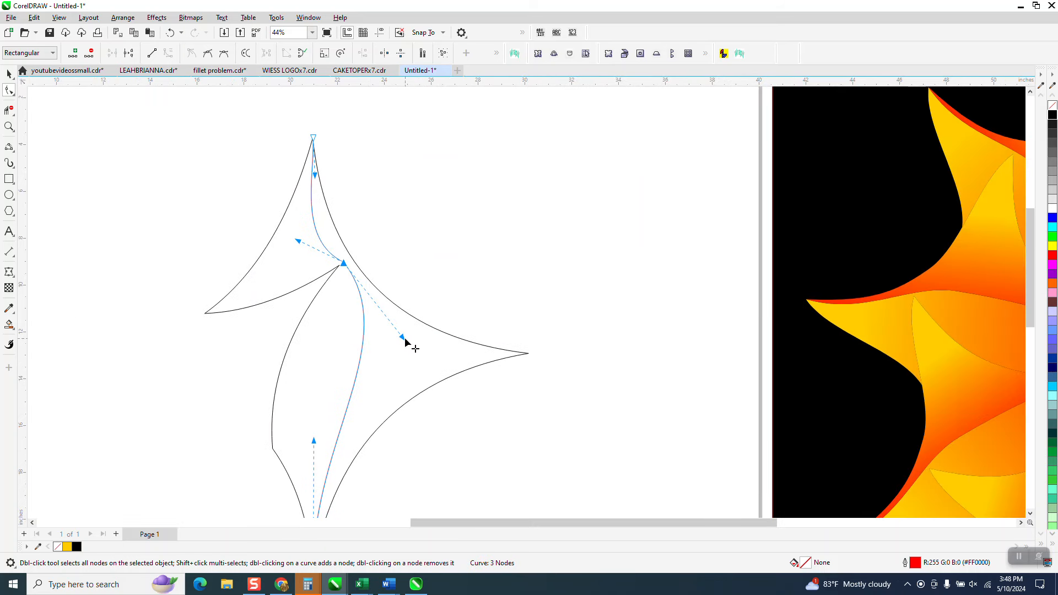
left_click_drag(405, 341, 403, 331)
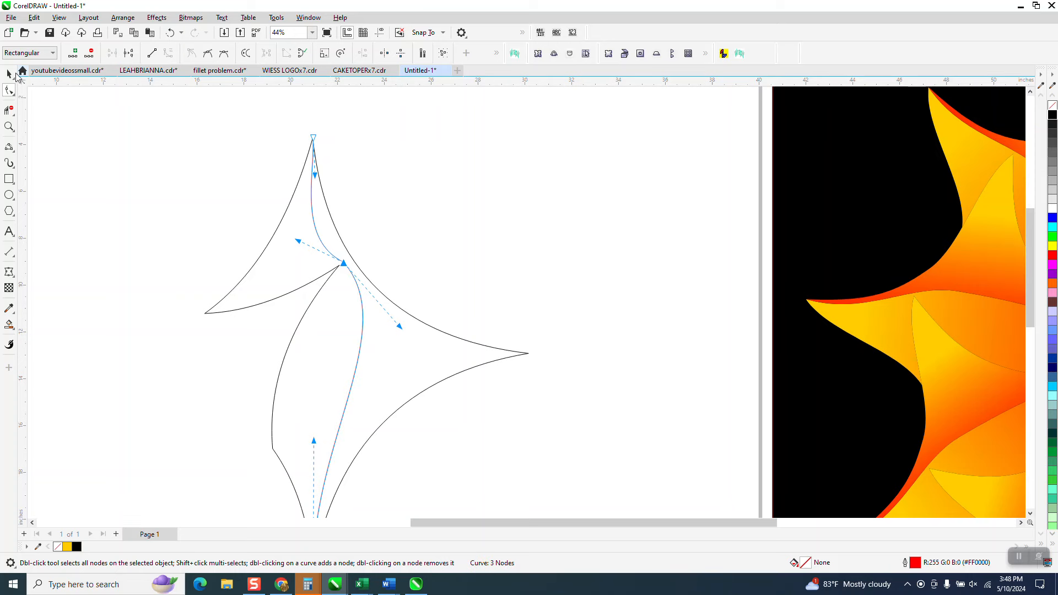
- Smart Fill the petal areas on both sides of the dividing curve with yellow
left_click(8, 75)
scroll(253, 114, "down", 2)
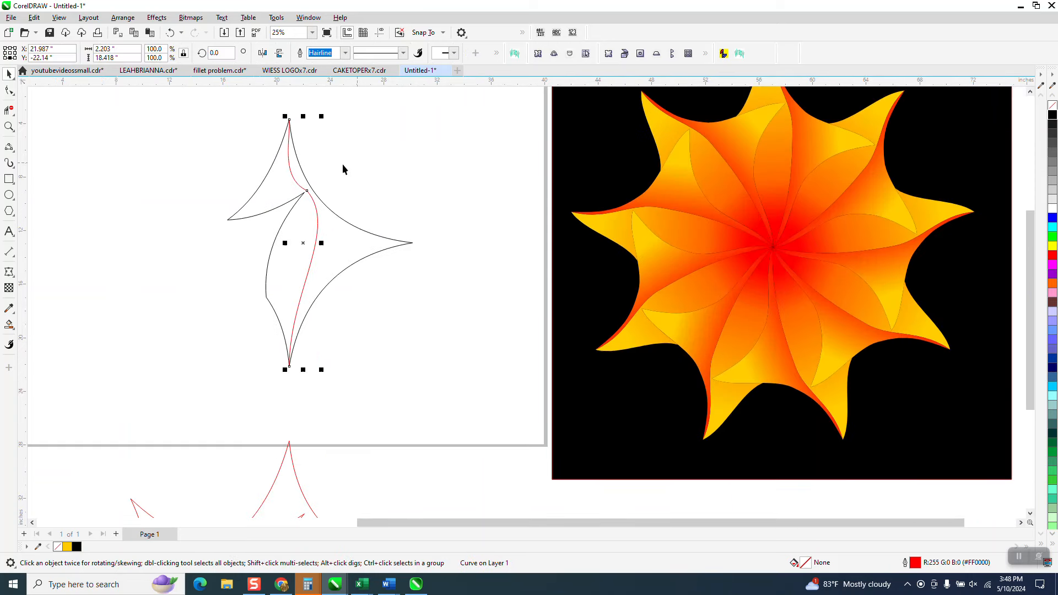
left_click(9, 324)
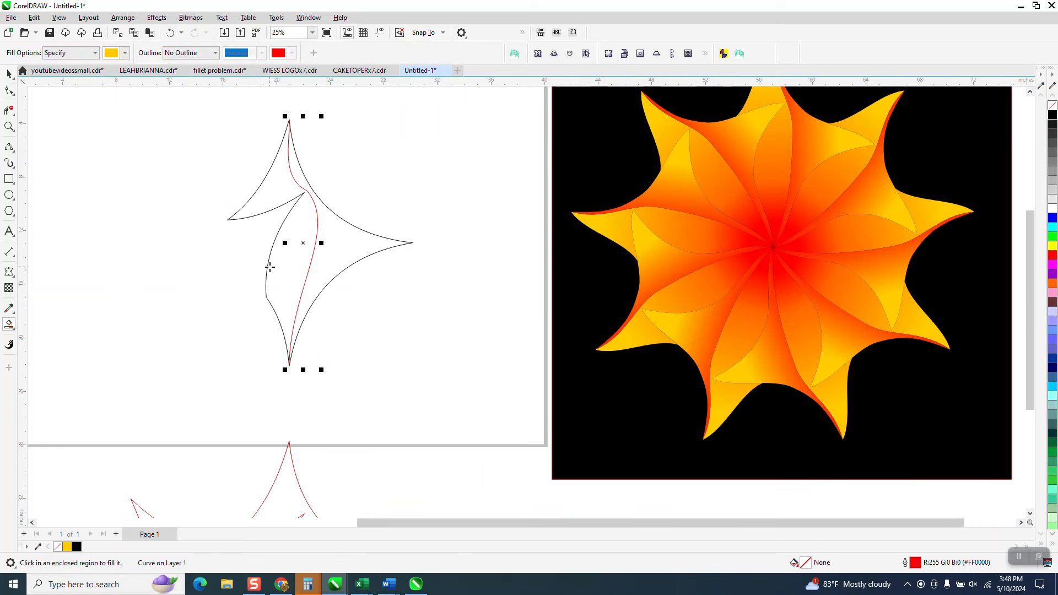
left_click(286, 258)
left_click(325, 244)
- Select all the petal pieces and remove their outlines
left_click(8, 73)
left_click_drag(194, 108, 471, 407)
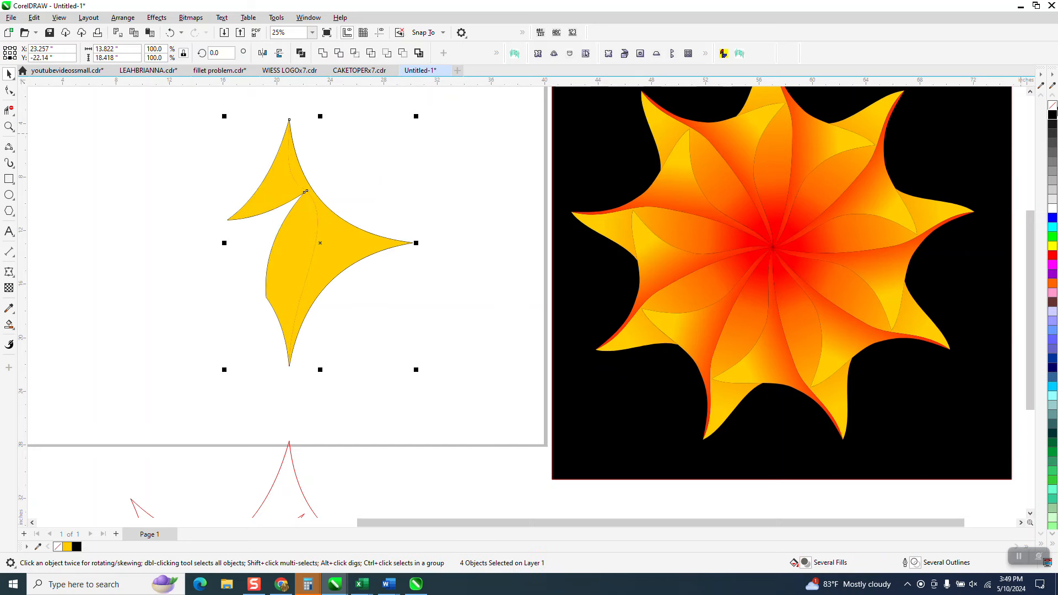
right_click(1053, 108)
- Give the petal's left part a linear fountain fill running from yellow near the top tip to red near the bottom
left_click(306, 266)
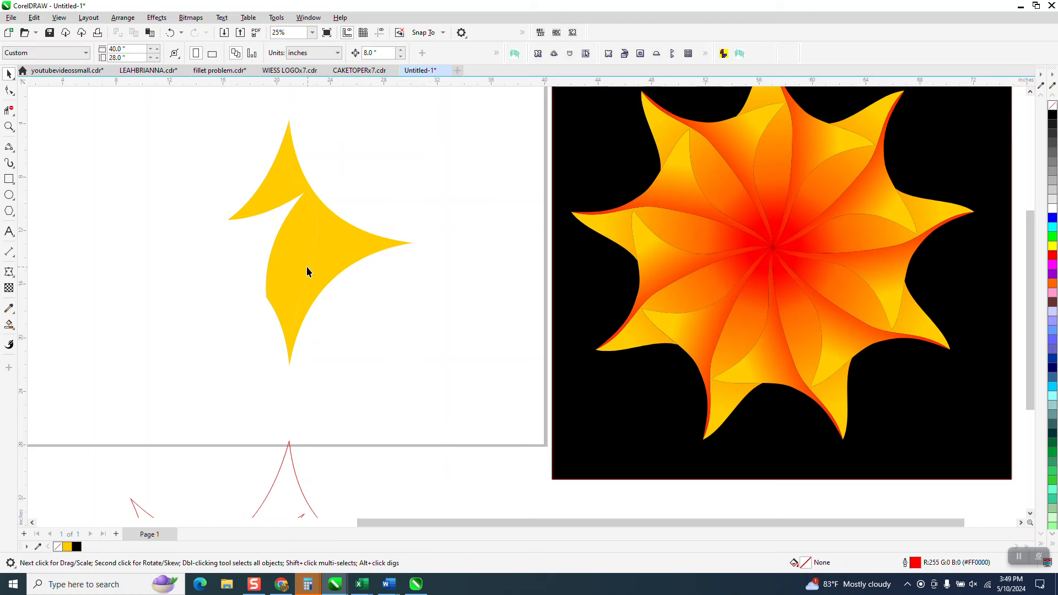
left_click(14, 329)
left_click(49, 324)
left_click_drag(284, 169, 278, 345)
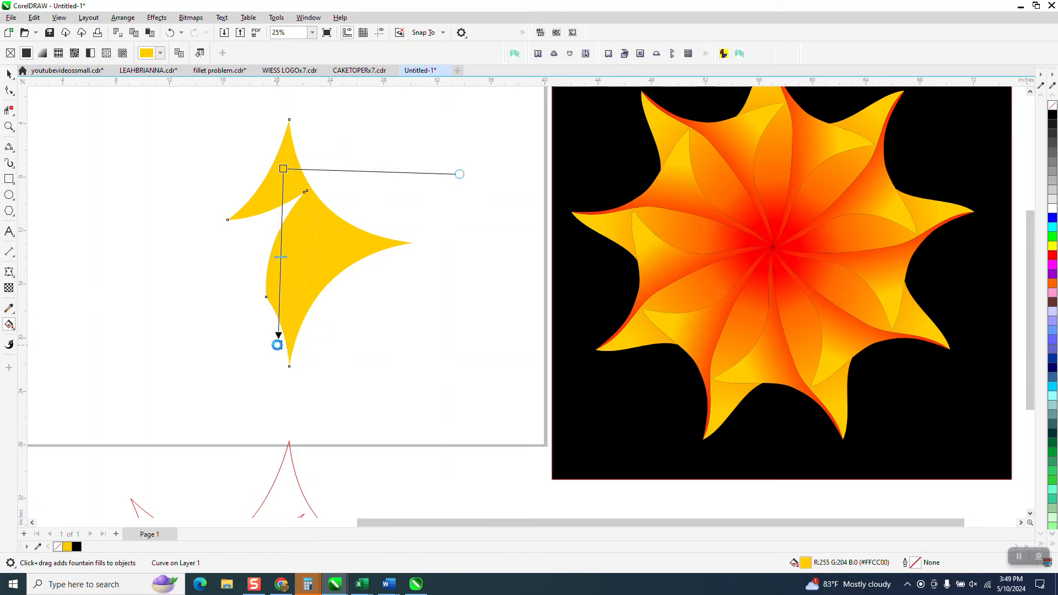
left_click_drag(1052, 257, 277, 345)
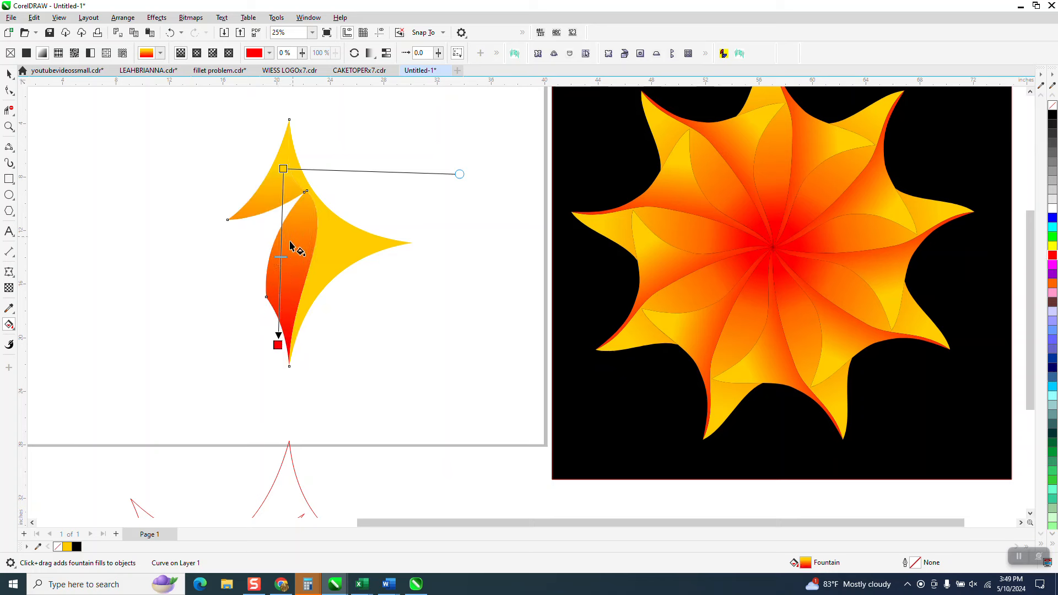
left_click_drag(283, 168, 284, 135)
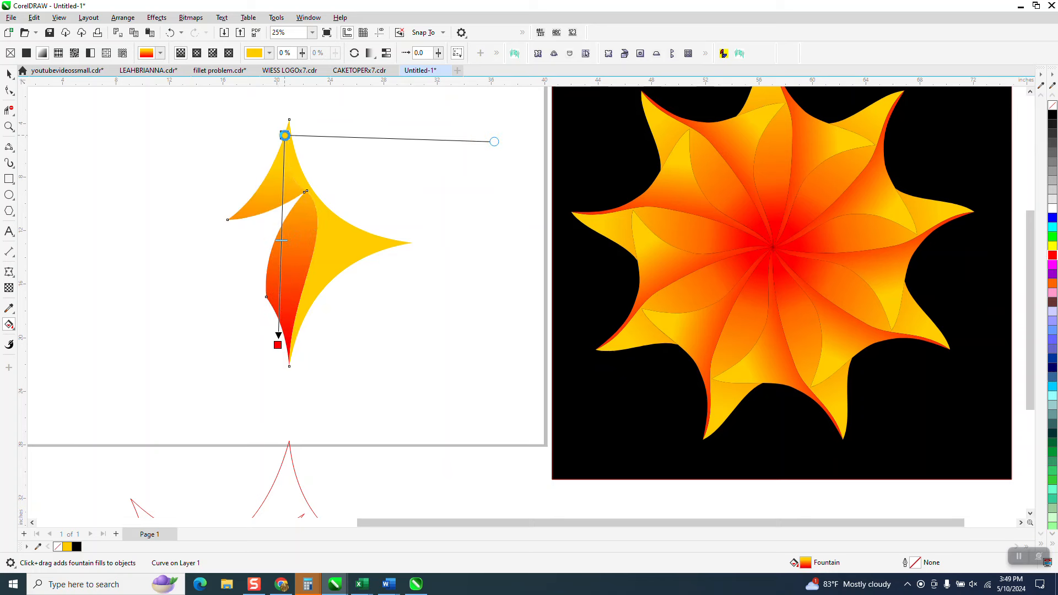
- Give the petal's right part a horizontal fountain fill from yellow near the right tip to red at the dividing curve
left_click(379, 248)
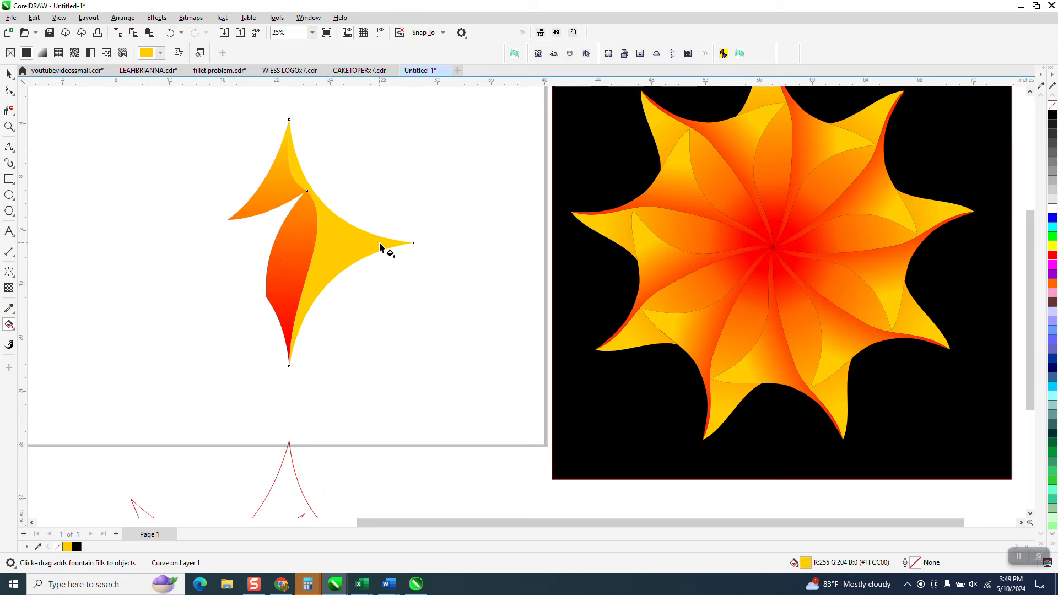
left_click_drag(377, 243, 303, 243)
left_click_drag(1052, 255, 304, 243)
left_click_drag(378, 241, 359, 242)
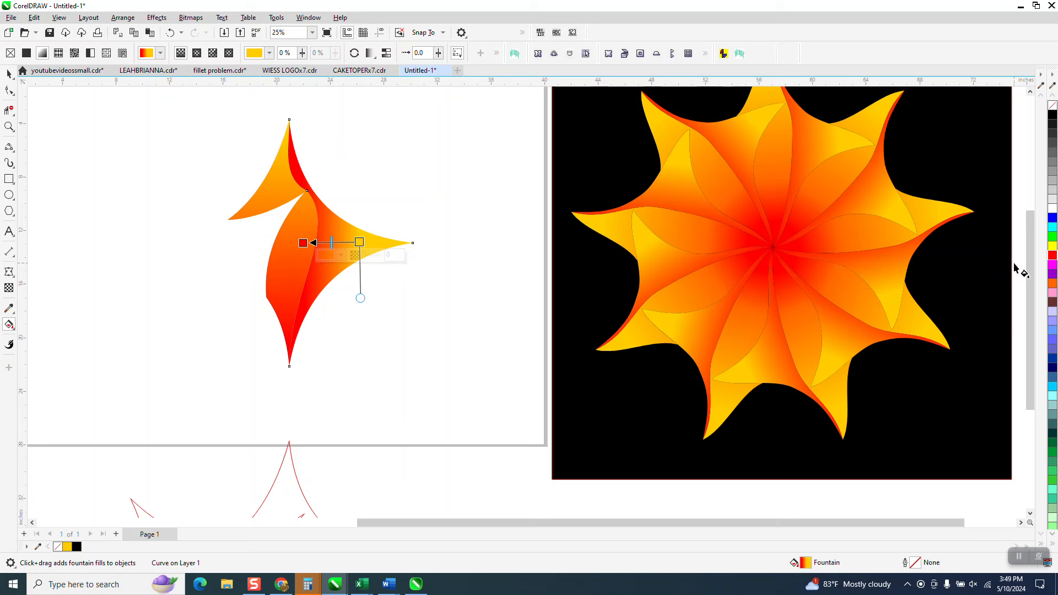
- Add an orange stop to the right part's gradient, and make its outer stop bright yellow, set closer to the right tip
left_click_drag(1044, 287, 327, 243)
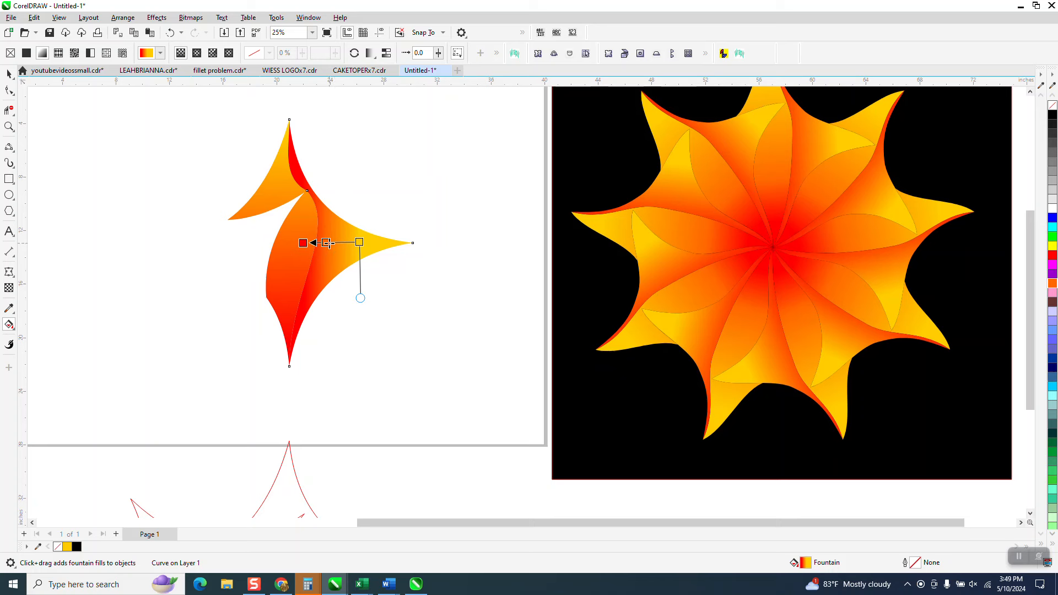
left_click_drag(809, 282, 337, 242)
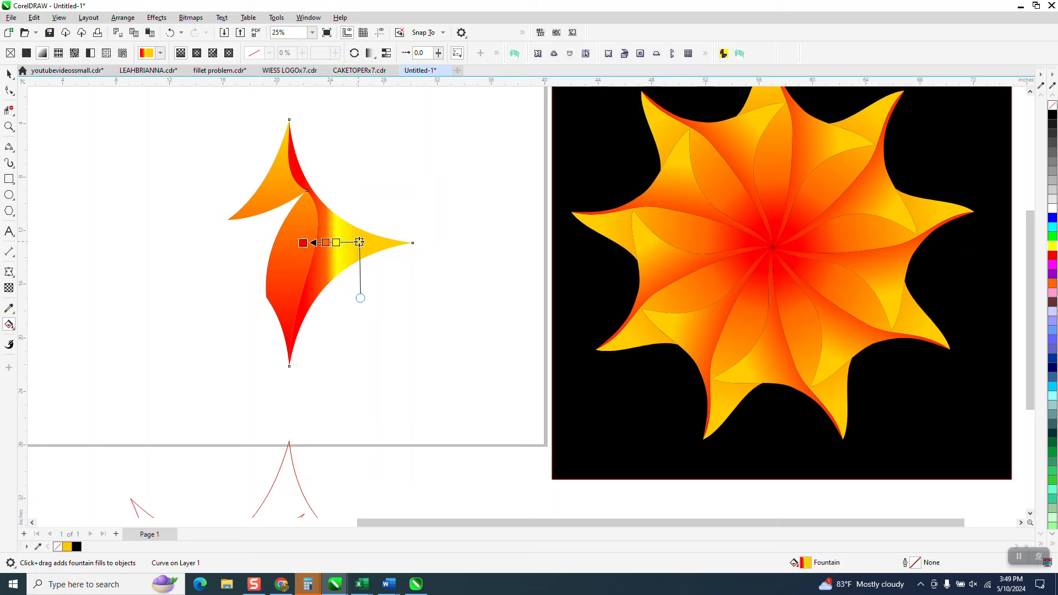
double_click(337, 243)
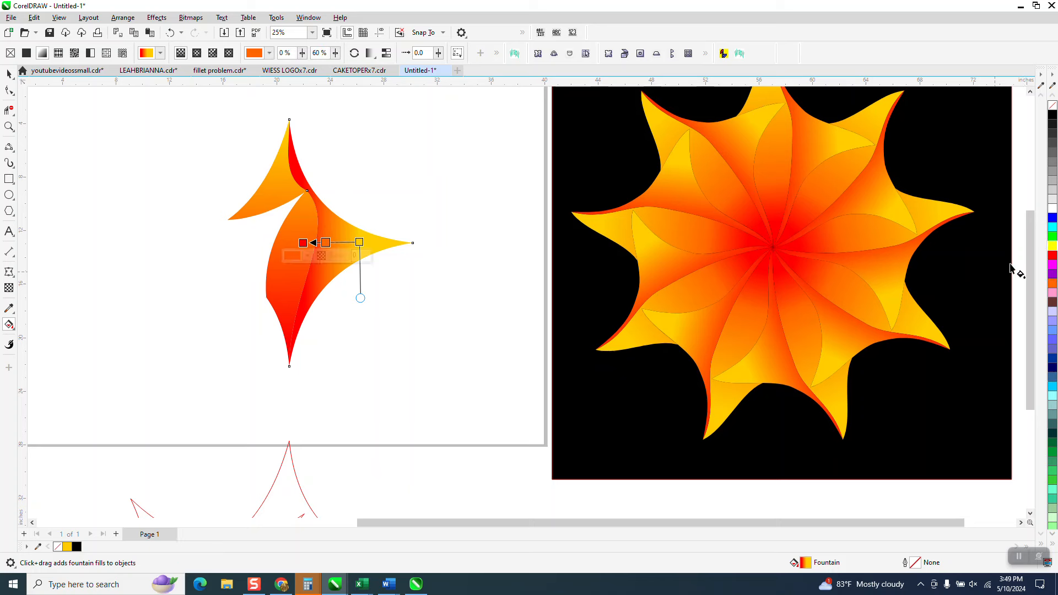
left_click_drag(1053, 248, 394, 247)
scroll(396, 255, "down", 1)
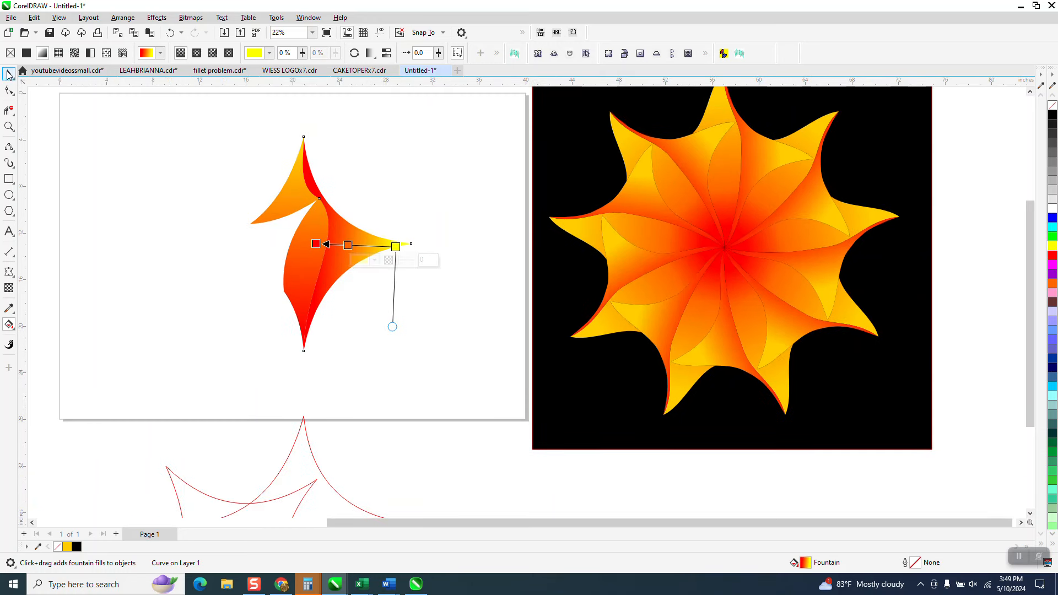
- Select all four petal pieces and group them
key("space")
left_click_drag(237, 132, 426, 351)
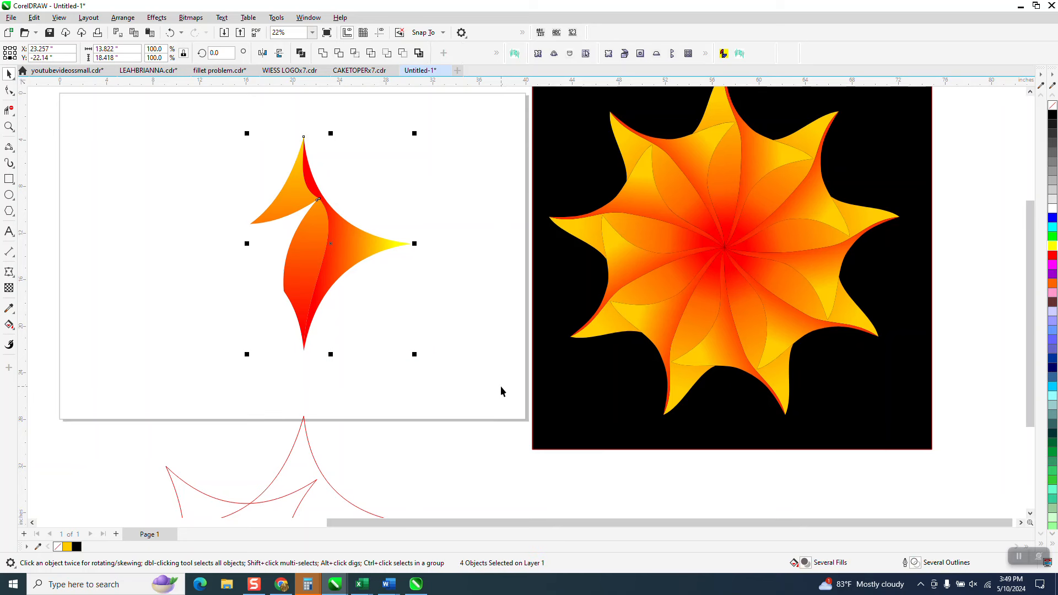
key("ctrl+g")
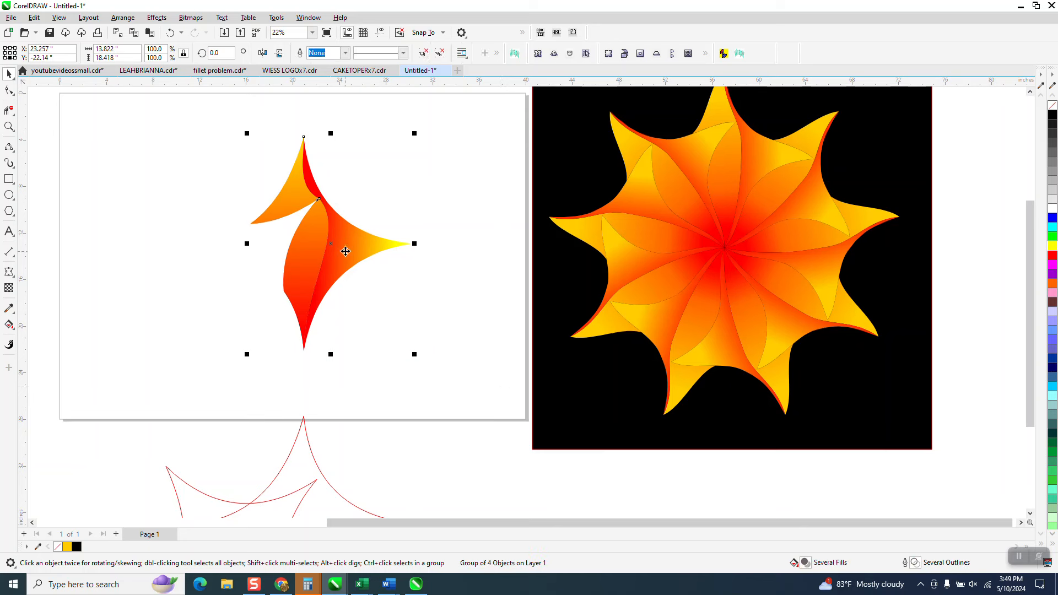
- Delete the leftover unfilled red outline curve below the page
left_click(306, 465)
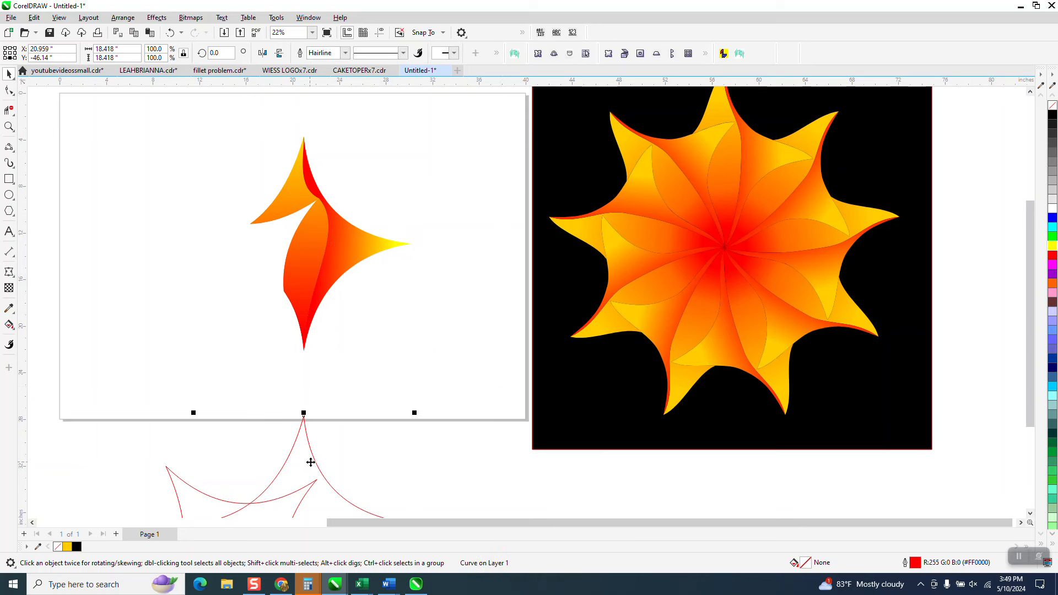
key("Delete")
- Make a copy of the grouped petal rotated 40° about the petal's bottom tip
left_click(331, 253)
left_click(328, 244)
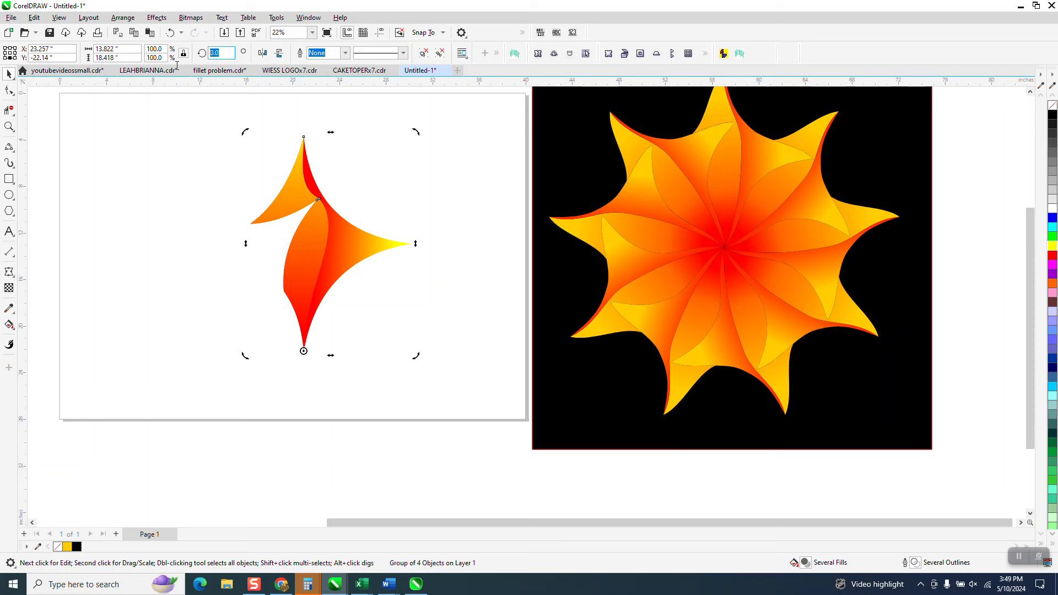
type("40")
key("Return")
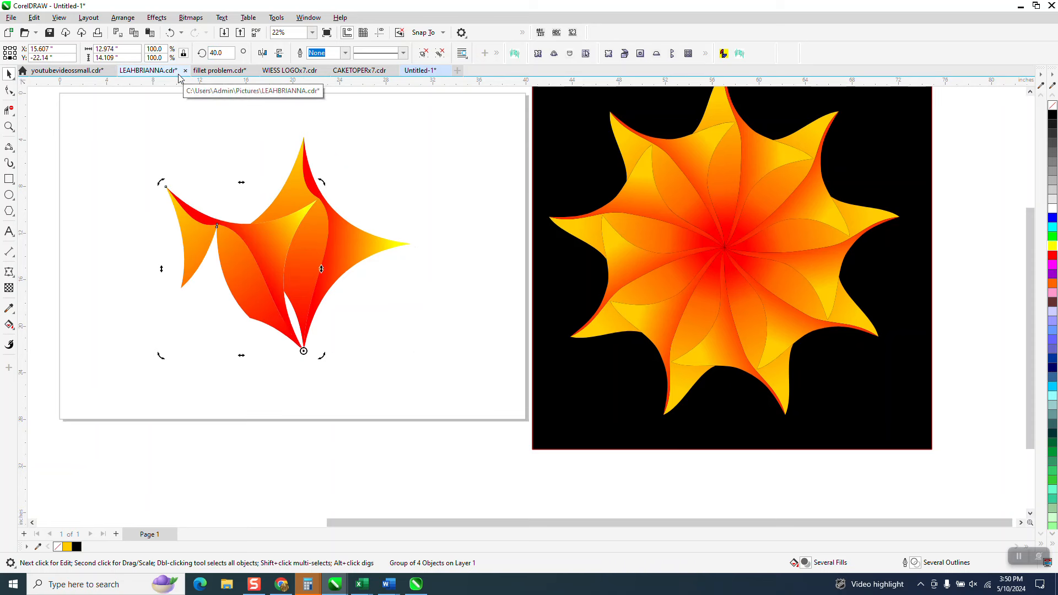
- Repeat the 40° rotated copy of the petal group seven more times to complete the nine-petal flower
left_click(212, 53)
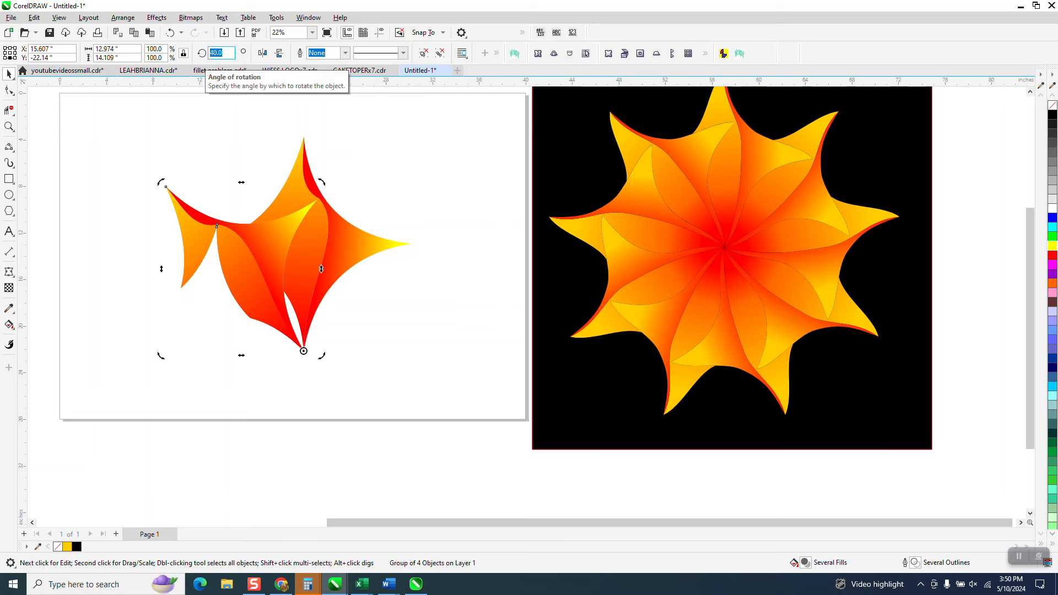
key("Return")
key("ctrl+d")
key("ctrl+d")
key("ctrl+d")
key("ctrl+d")
key("ctrl+d")
key("ctrl+d")
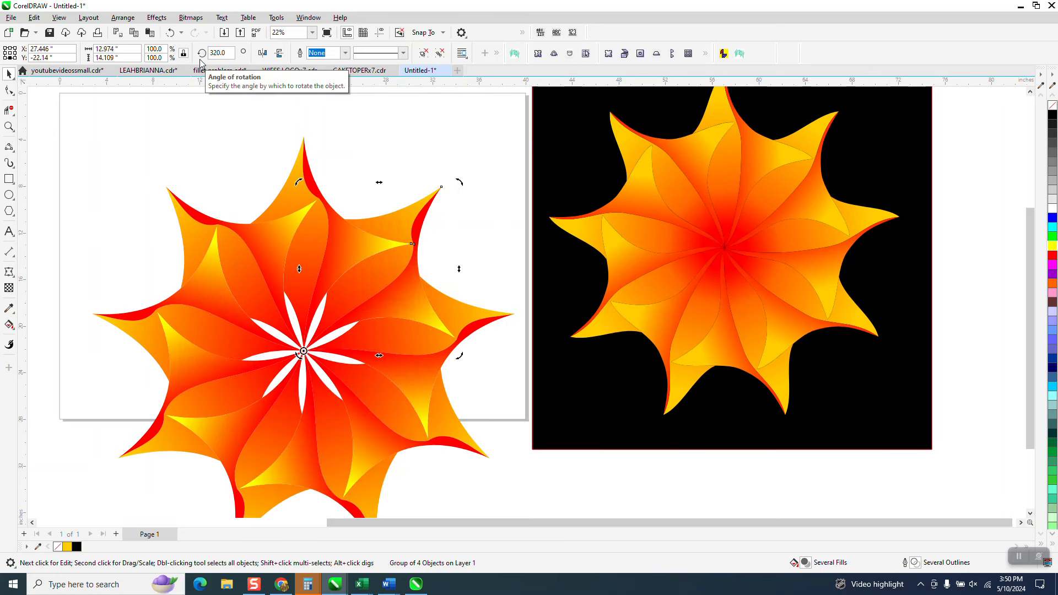
- Compare the new flower's petals, gradients and centre gaps with the reference flower on black and the smaller earlier flower
scroll(348, 148, "down", 1)
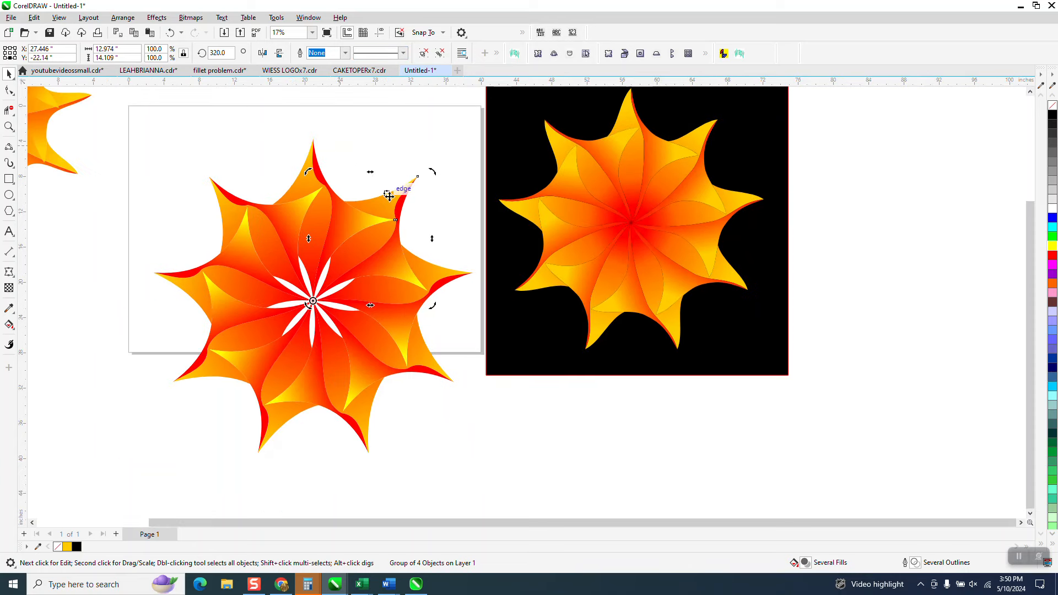
left_click(9, 128)
left_click_drag(203, 169, 321, 266)
scroll(383, 295, "down", 1)
scroll(388, 269, "down", 3)
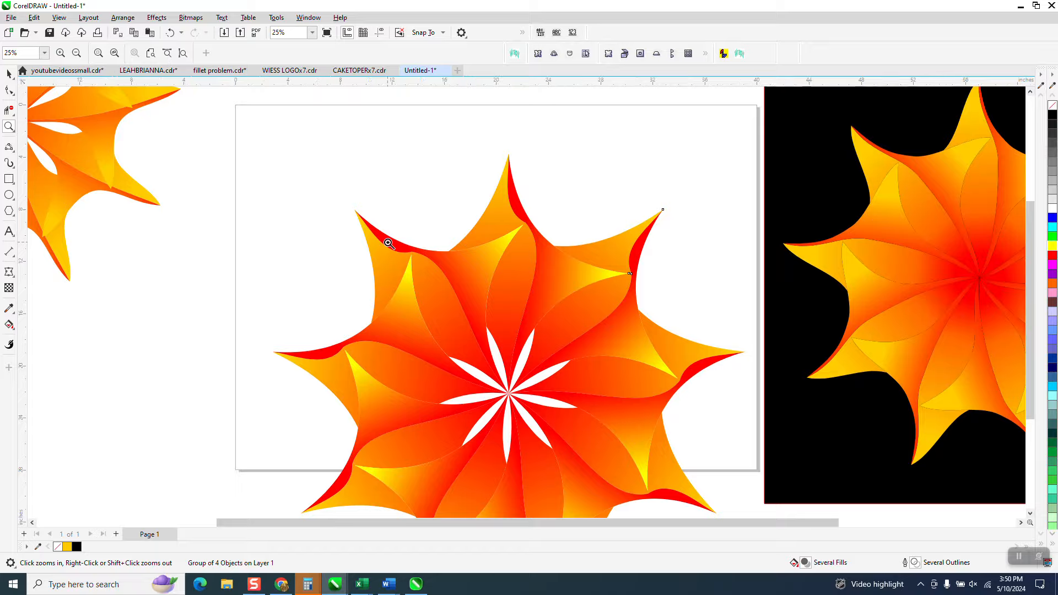
scroll(766, 320, "up", 3)
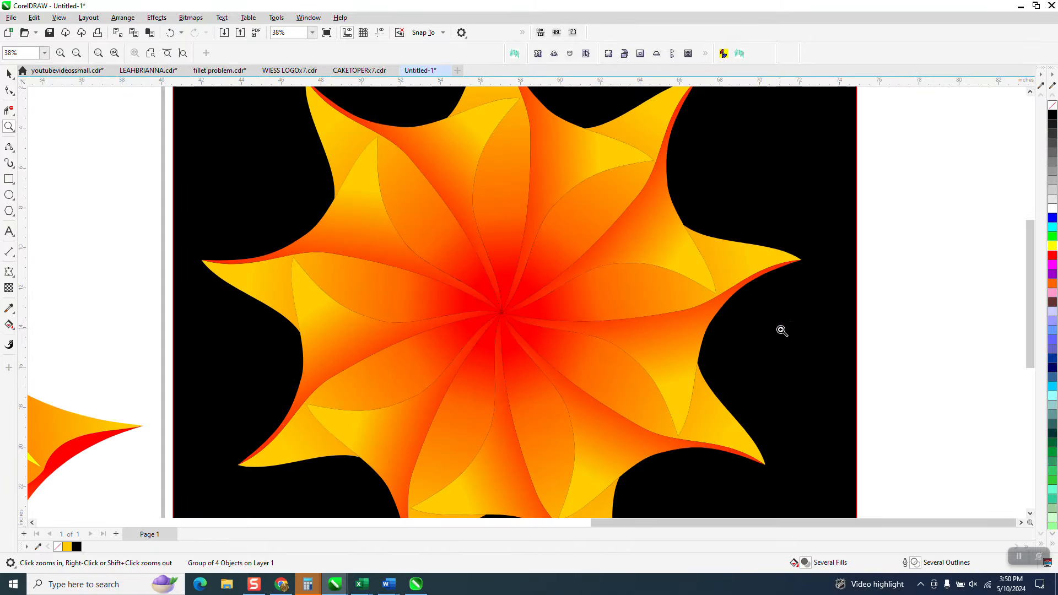
scroll(661, 281, "down", 1)
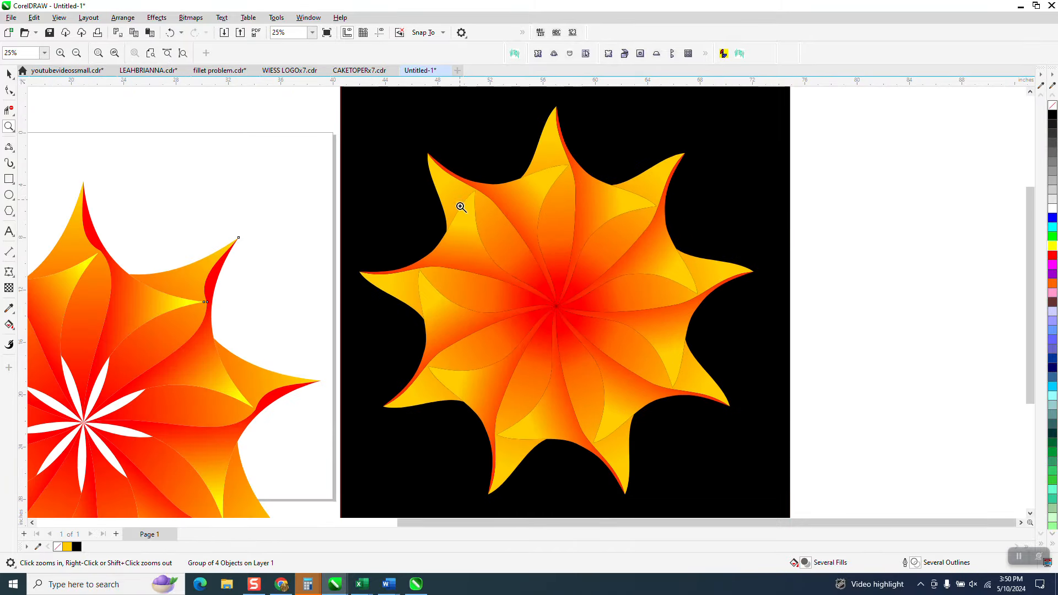
scroll(549, 182, "down", 2)
scroll(550, 148, "down", 1)
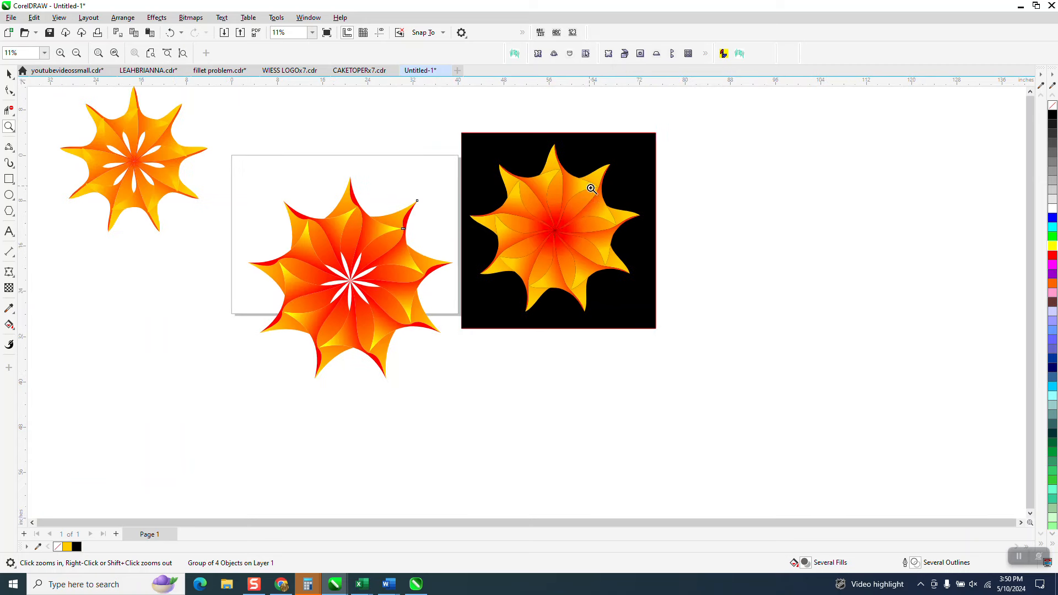
left_click_drag(114, 173, 254, 236)
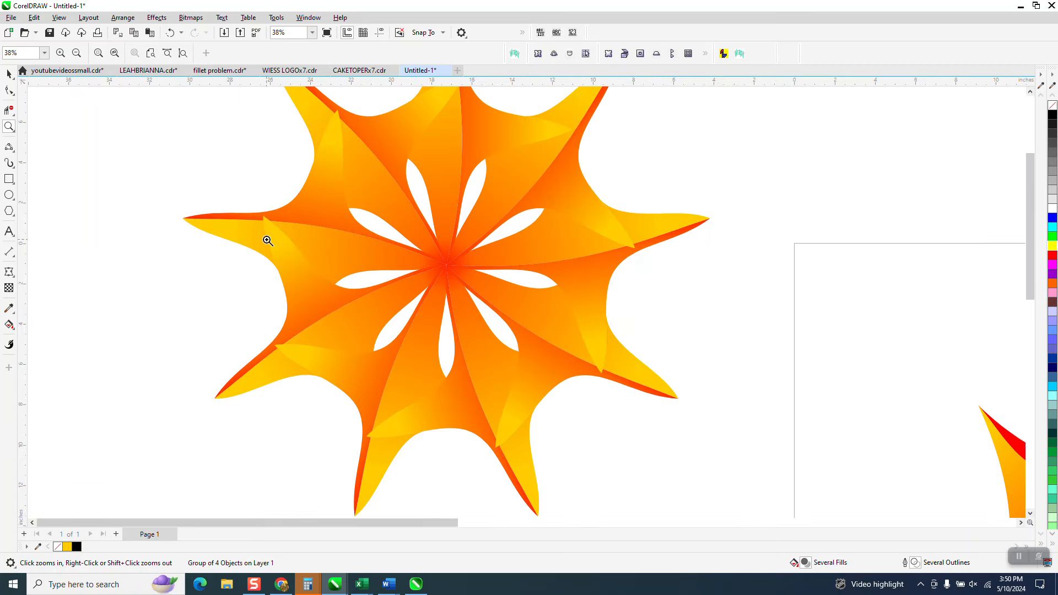
scroll(269, 241, "down", 2)
scroll(278, 242, "down", 3)
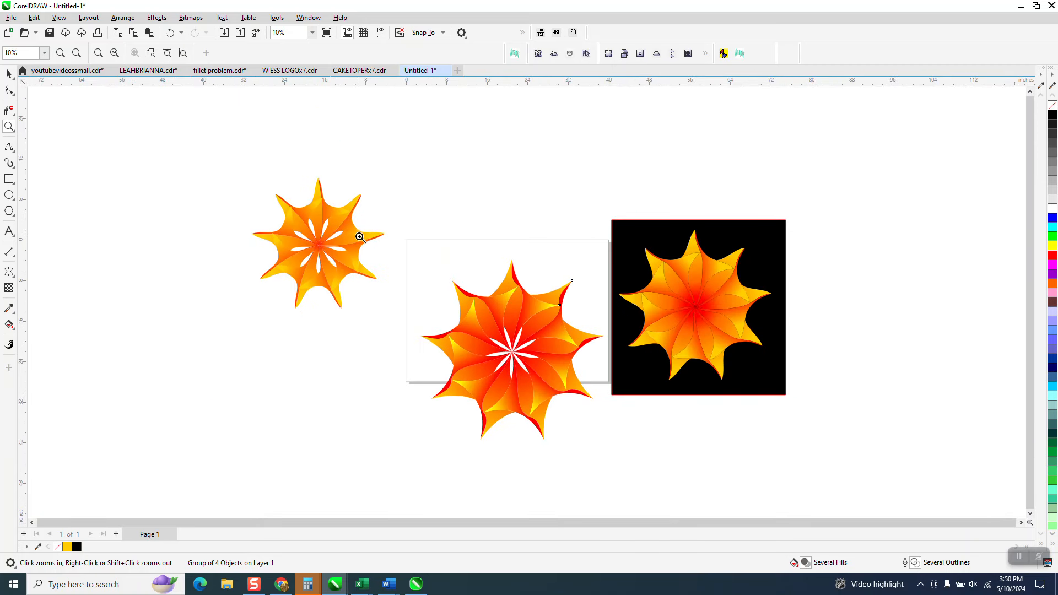